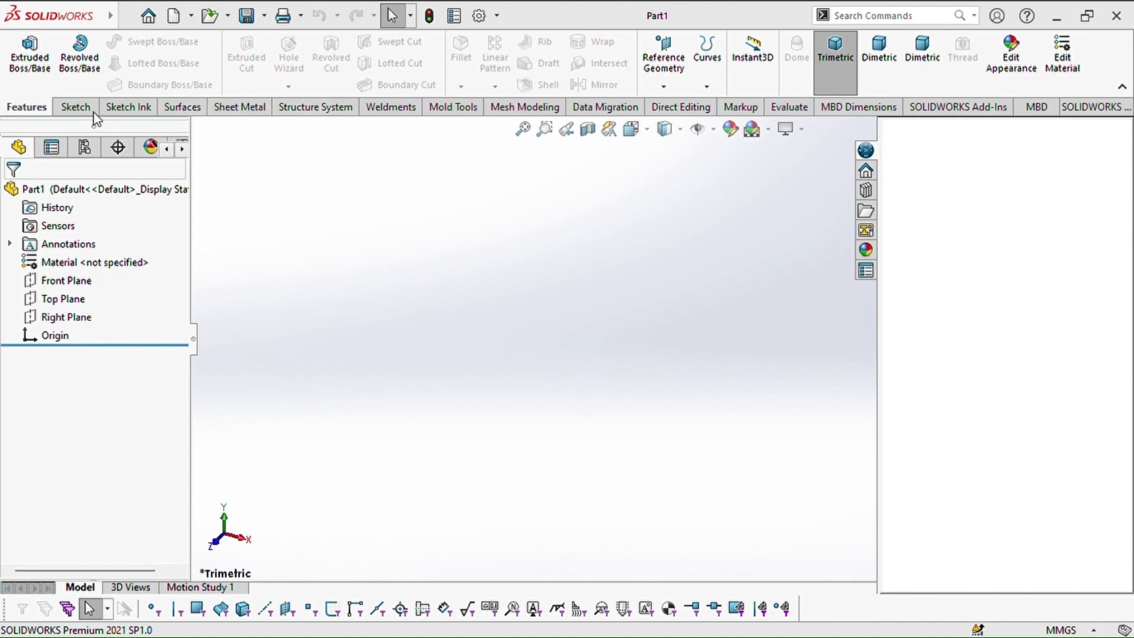
- Start a new sketch on the Front Plane
click(76, 106)
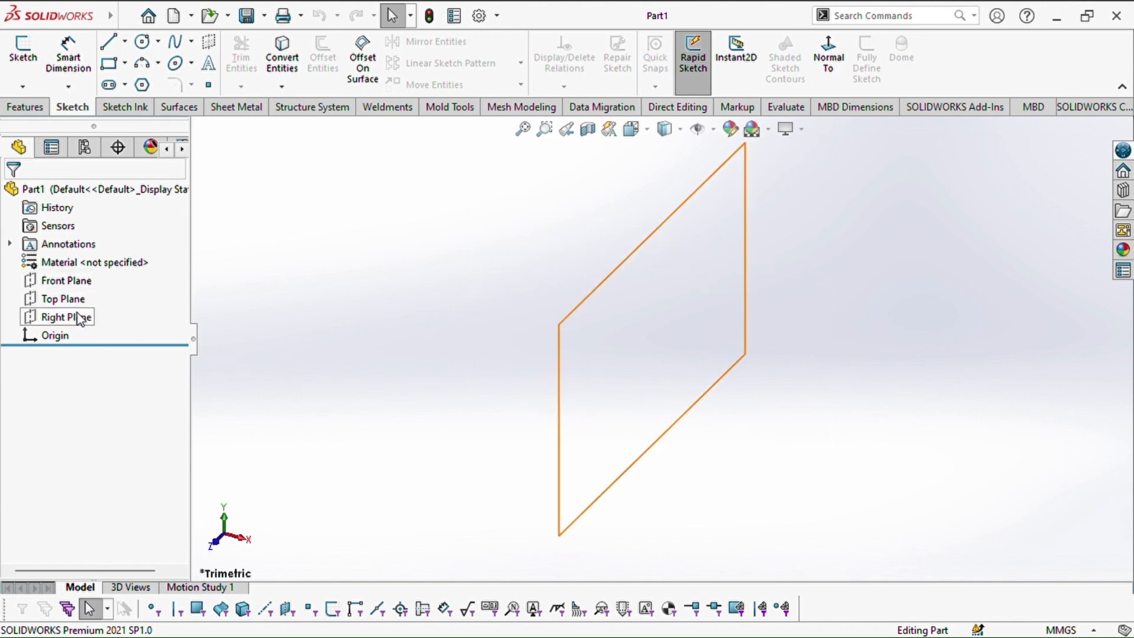
click(70, 286)
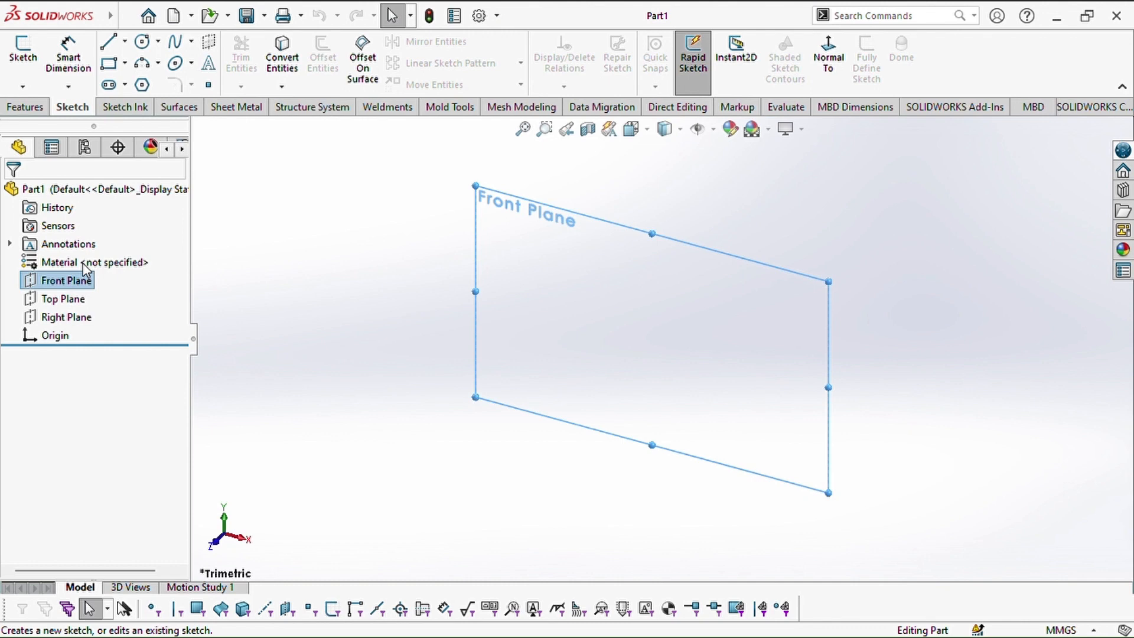
click(83, 264)
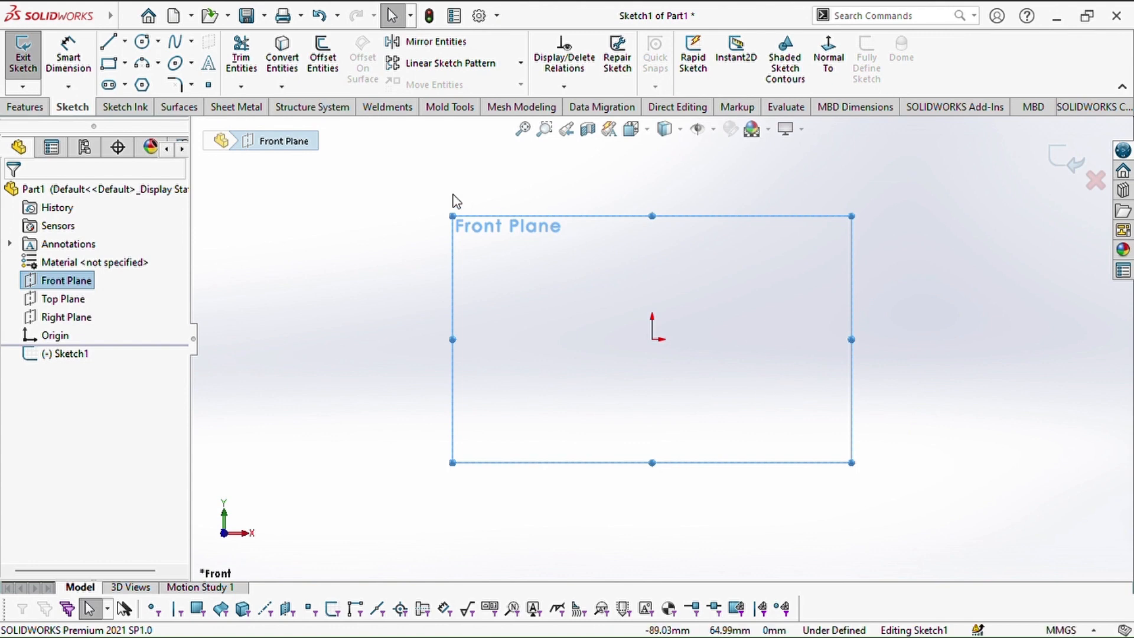
- Sketch a closed rectangle from four connected lines, about 65 mm wide and 41 mm high, with its lower-left corner at the origin
click(108, 47)
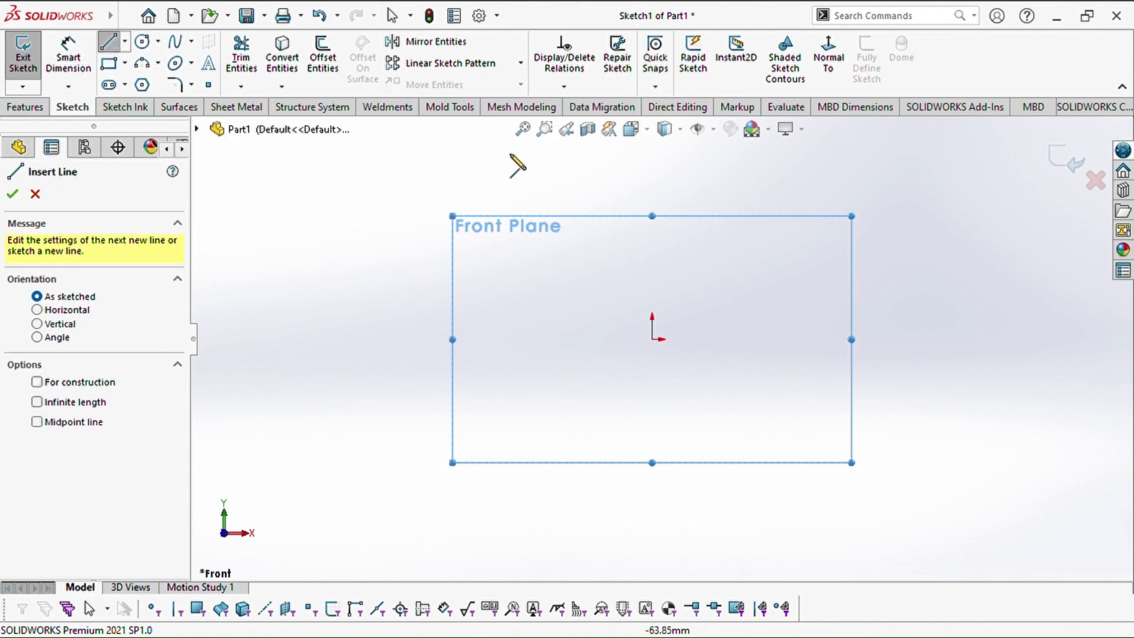
click(652, 340)
click(802, 339)
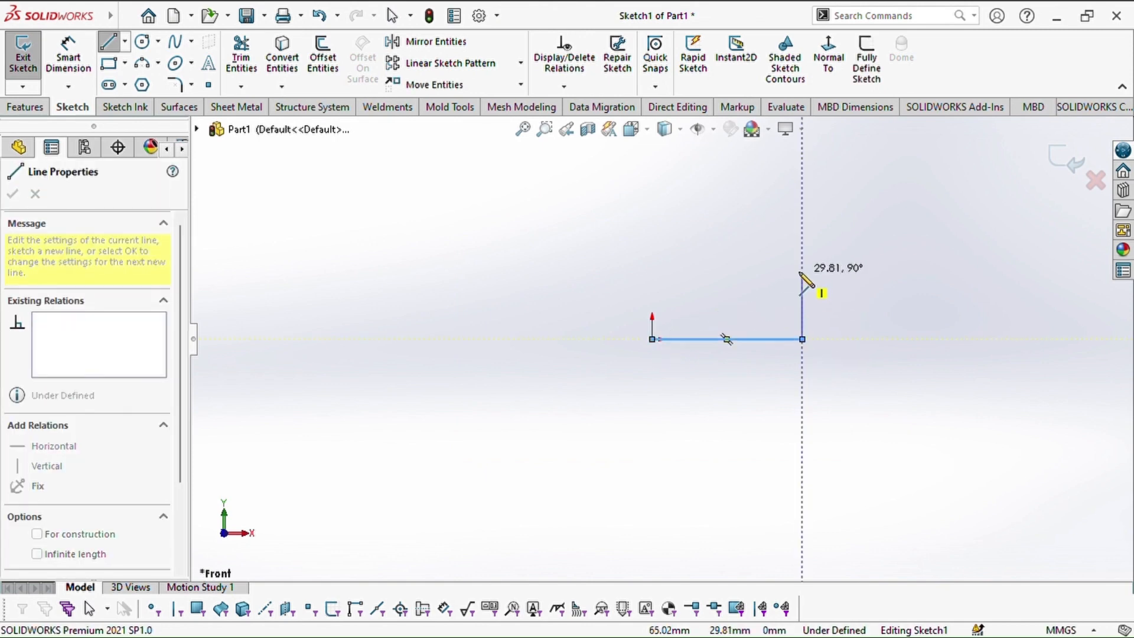
click(802, 245)
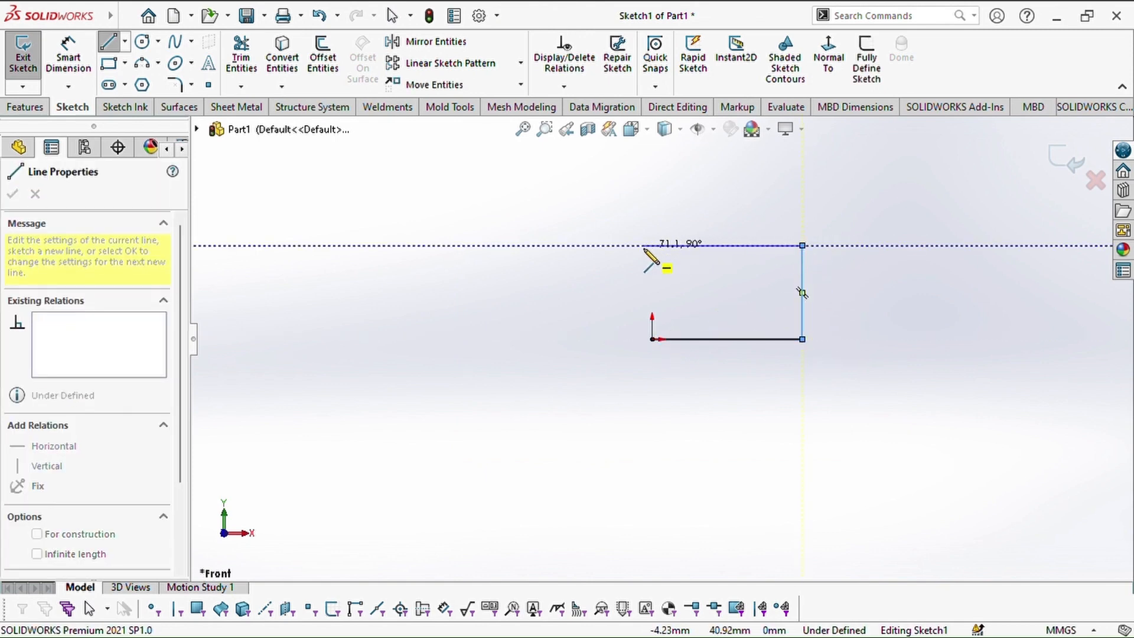
click(652, 245)
click(652, 339)
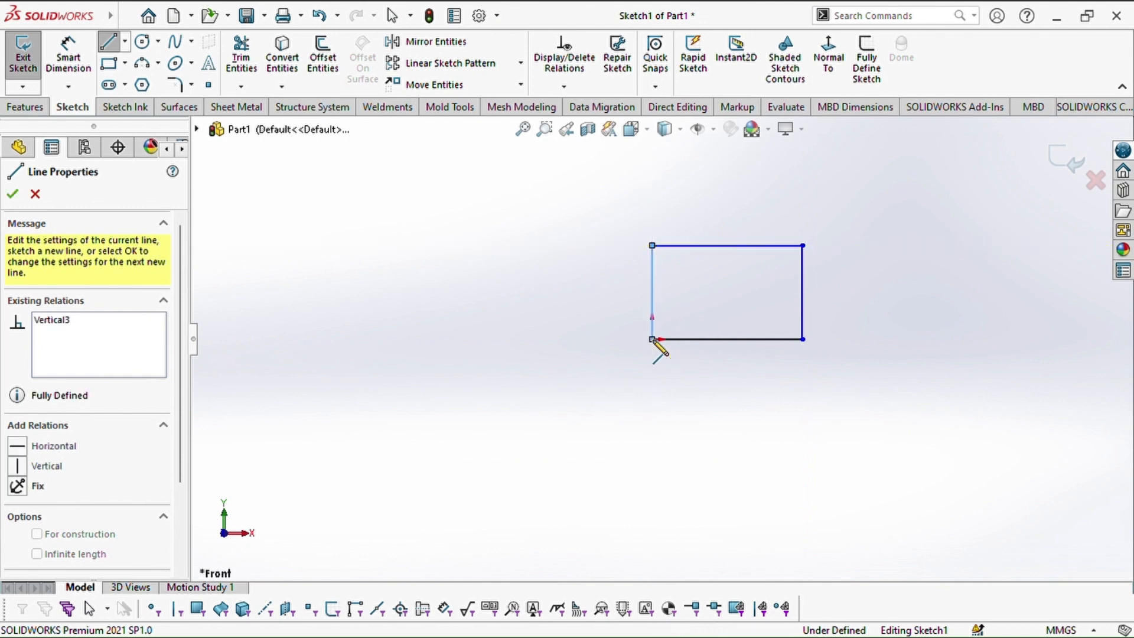
key(Escape)
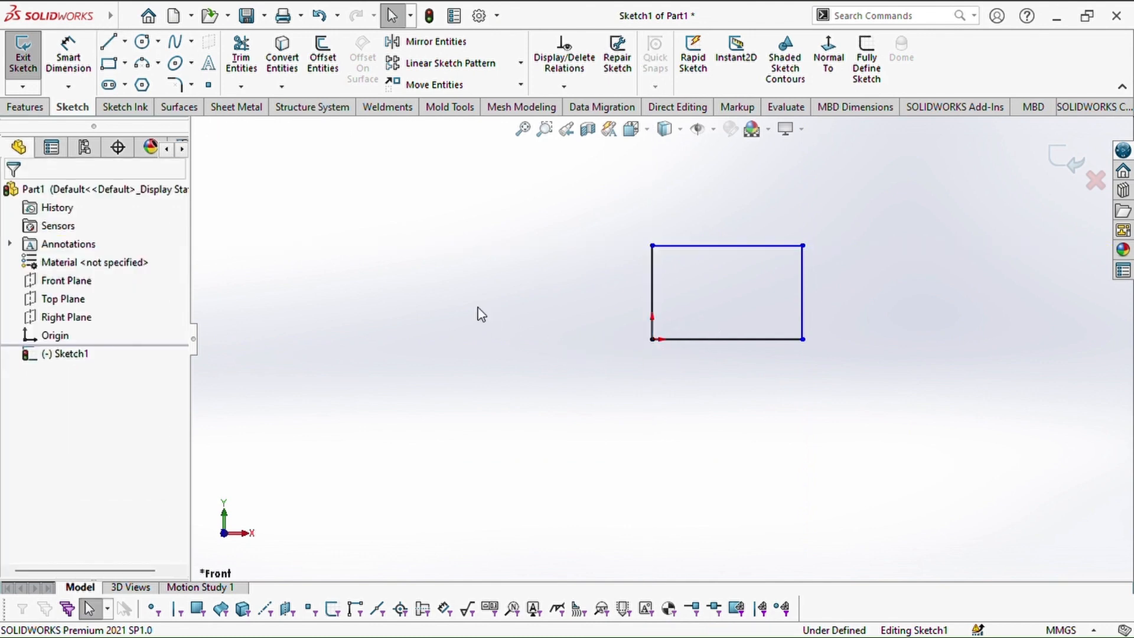
- Sketch a vertical centerline through the midpoint of the rectangle's horizontal edges, extending beyond the rectangle above and below
click(134, 77)
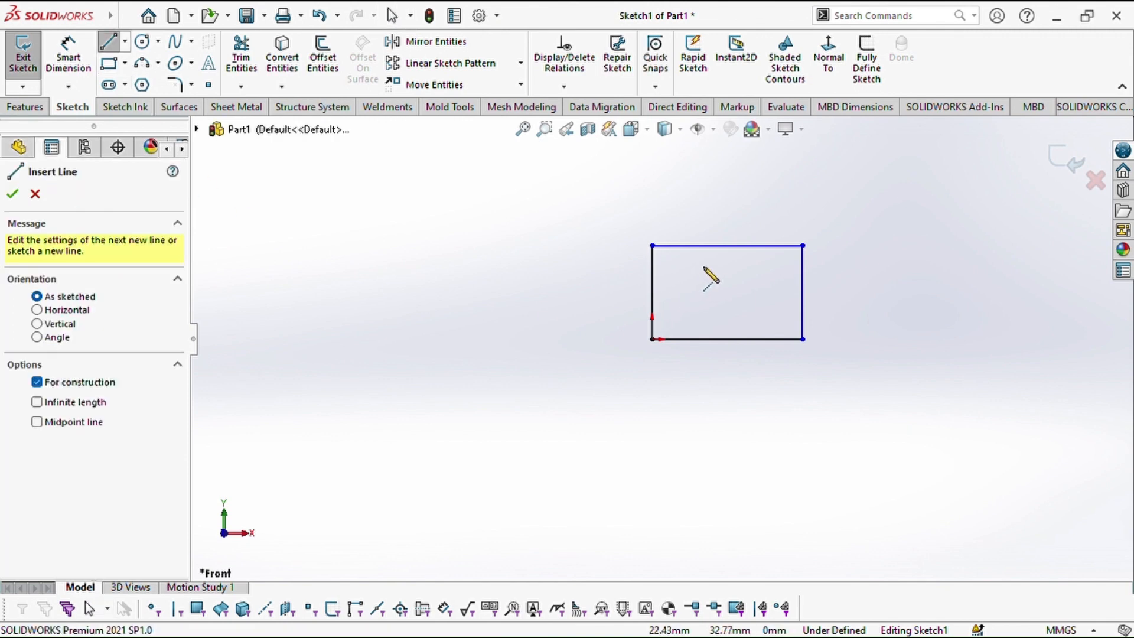
scroll(591, 286, up, 4)
scroll(729, 284, down, 4)
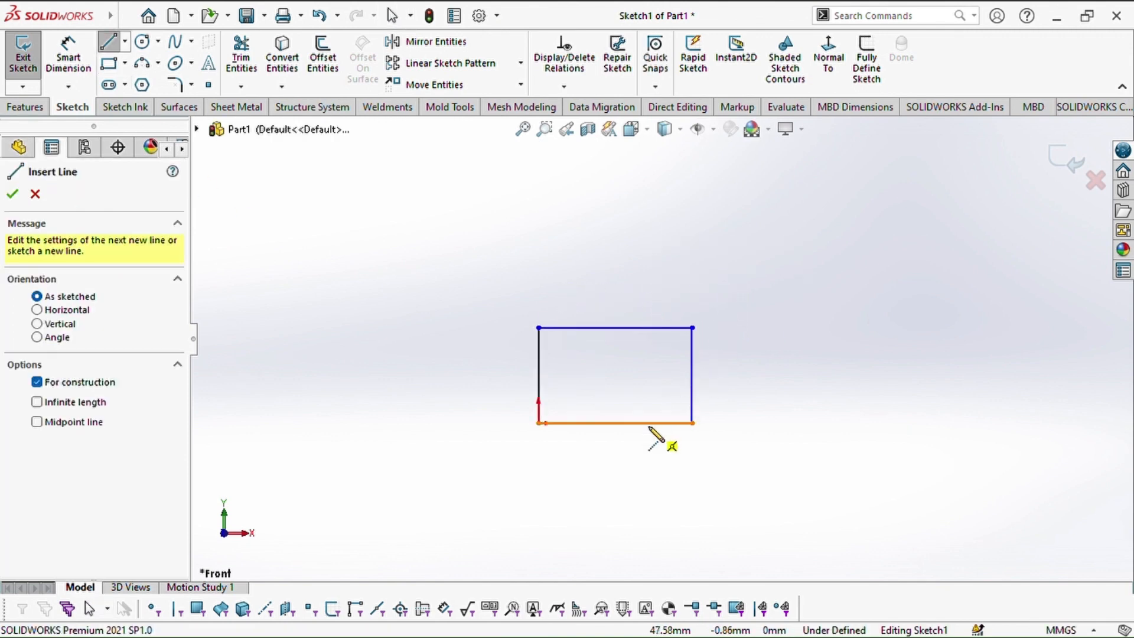
click(616, 423)
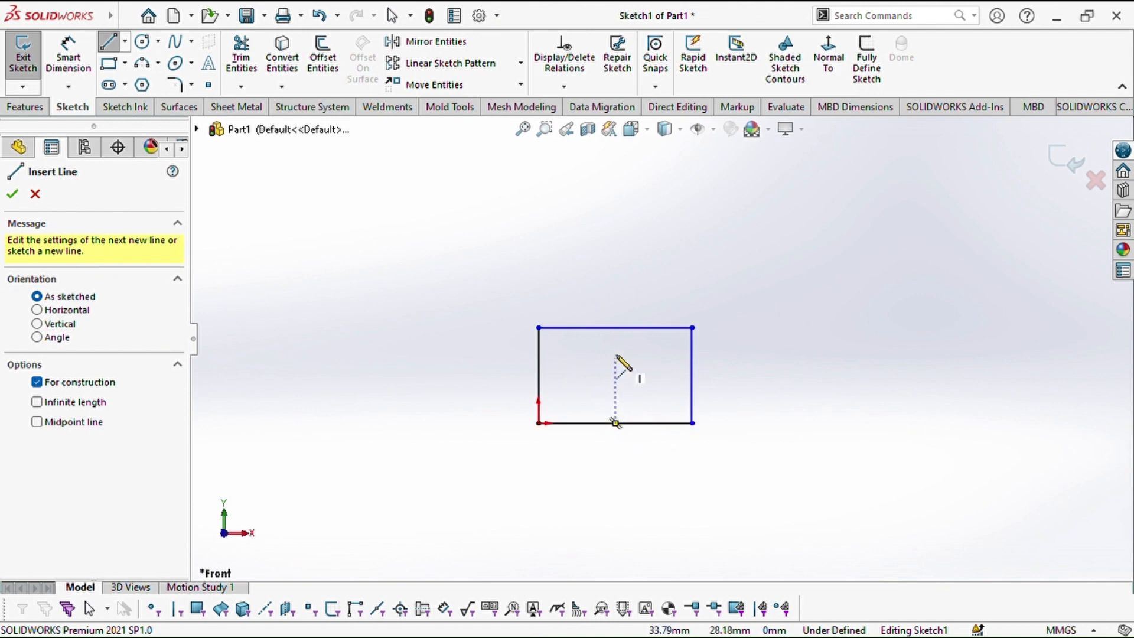
click(616, 276)
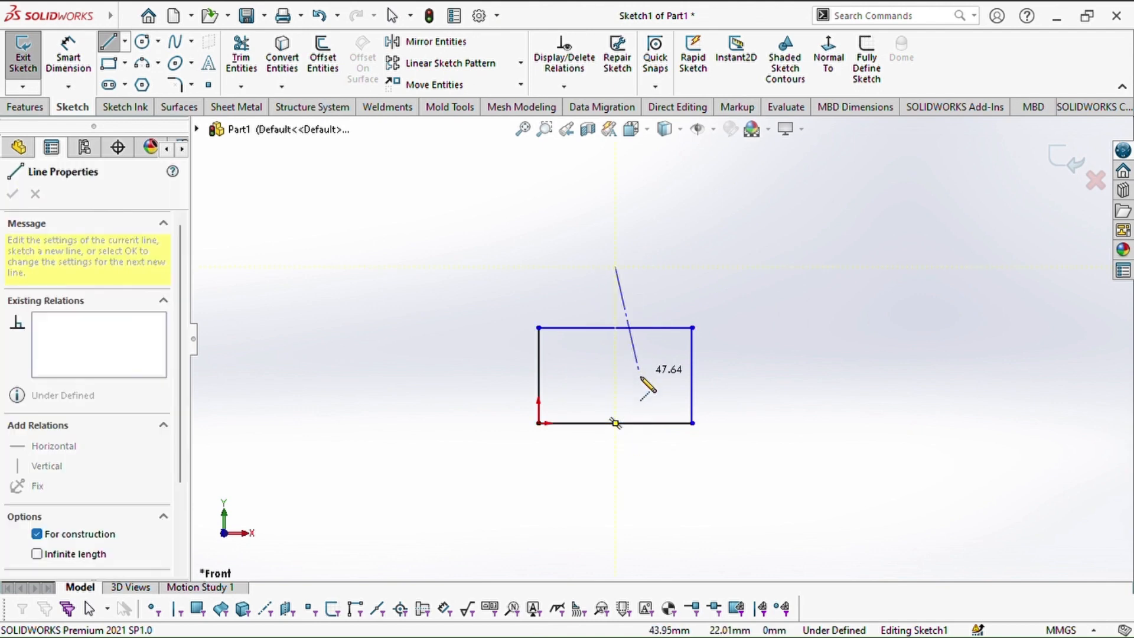
click(616, 501)
key(Escape)
scroll(625, 313, down, 3)
scroll(645, 337, up, 5)
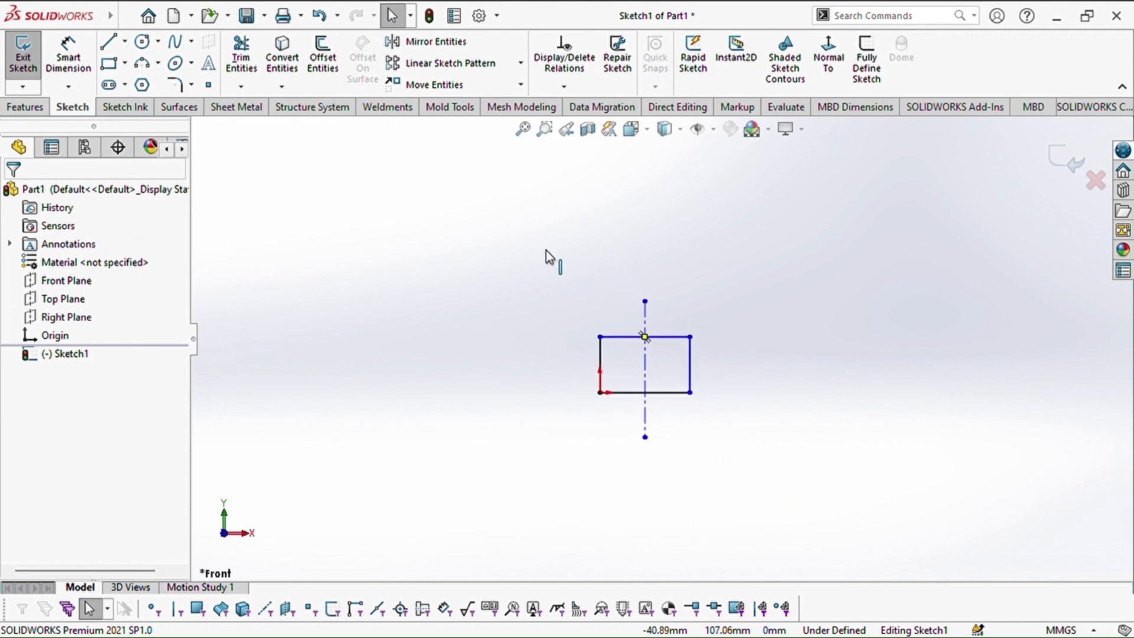
scroll(684, 351, down, 2)
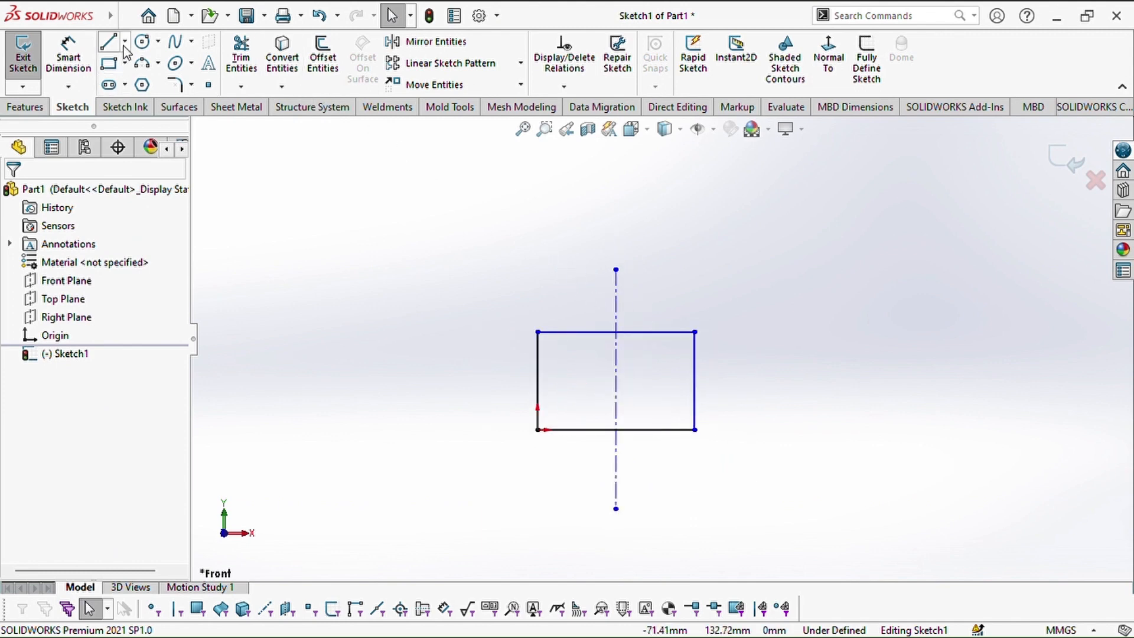
- Sketch a horizontal midpoint line above the rectangle and its centerline, extending well past both sides of the rectangle
click(139, 108)
scroll(456, 297, up, 4)
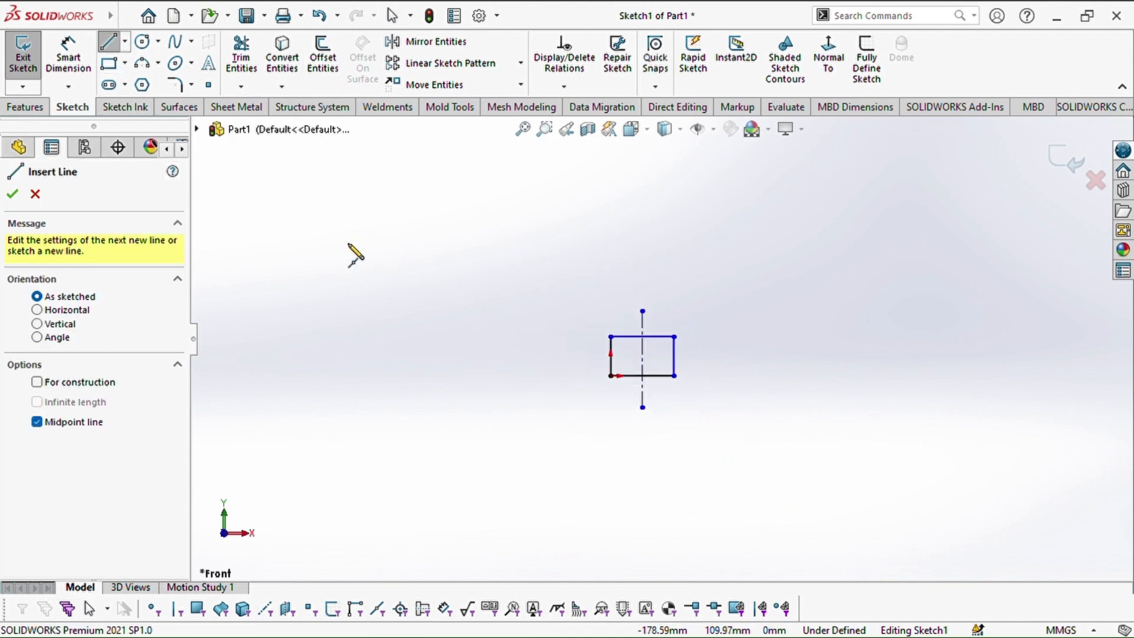
scroll(714, 401, down, 3)
scroll(644, 427, up, 3)
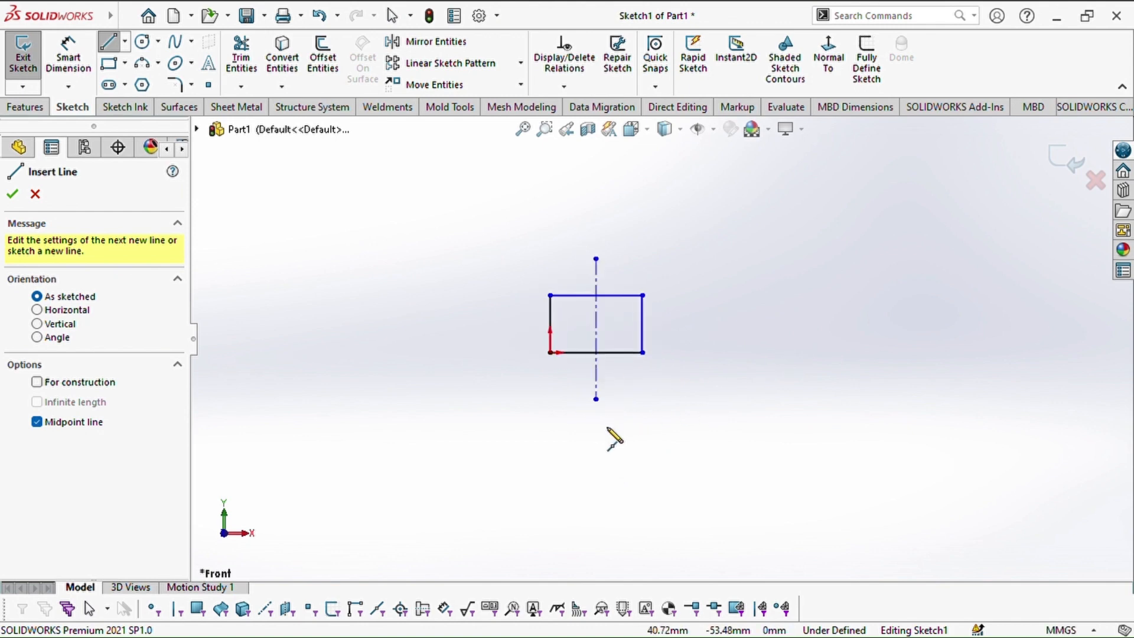
click(591, 254)
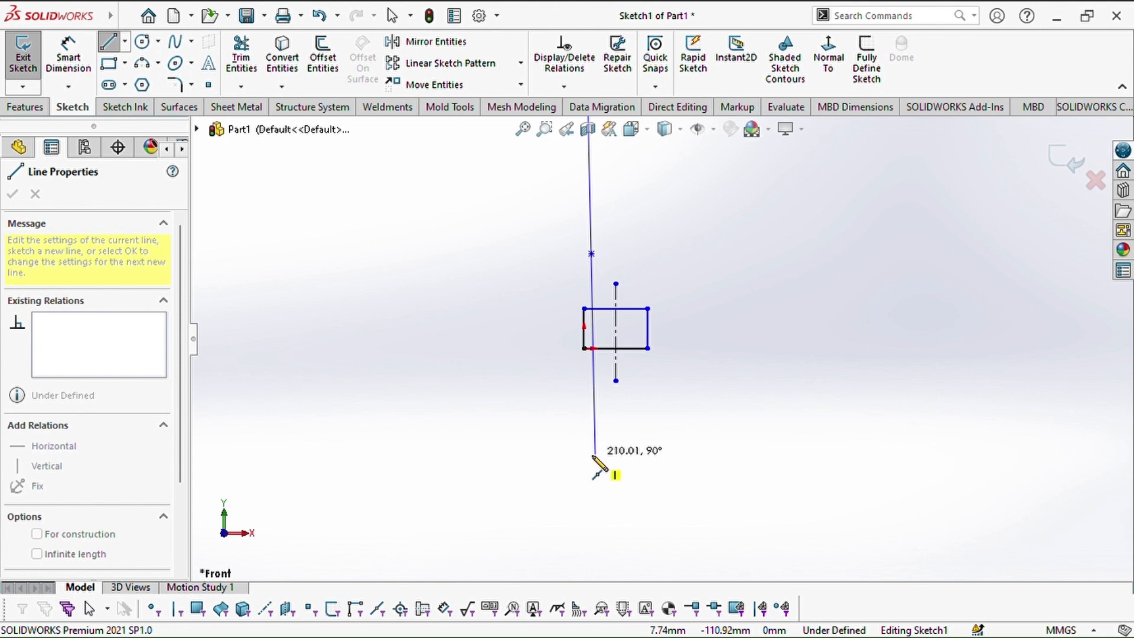
click(775, 252)
key(Escape)
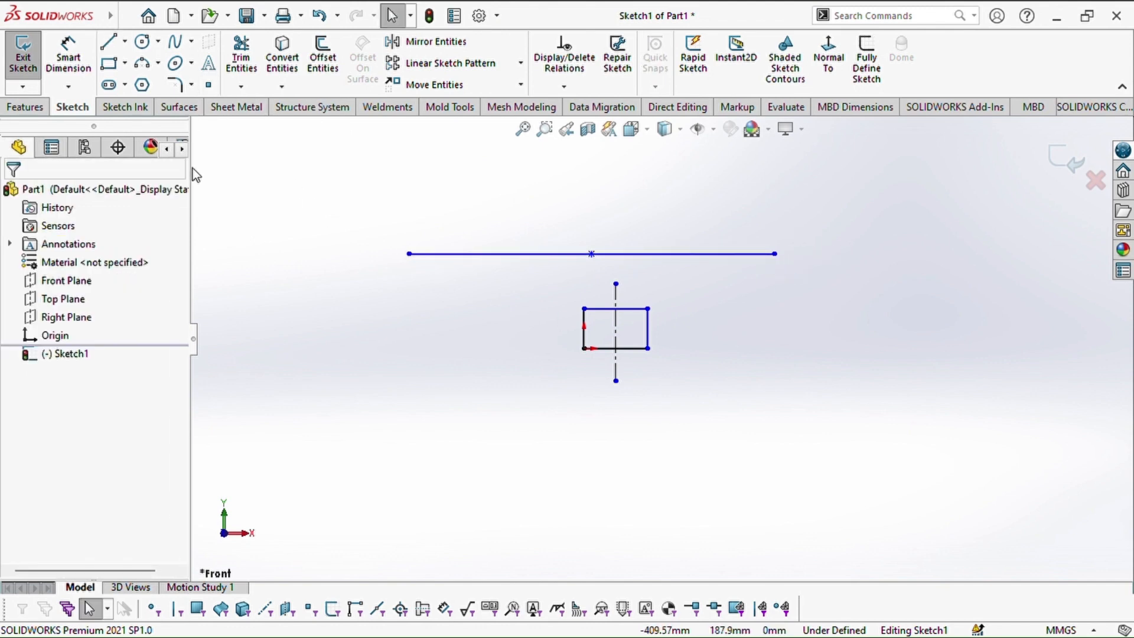
- Sketch two overlapping center-point circles side by side to the right of the rectangle, the farther one with a radius of about 131 mm
click(142, 41)
scroll(382, 231, up, 3)
scroll(826, 333, down, 4)
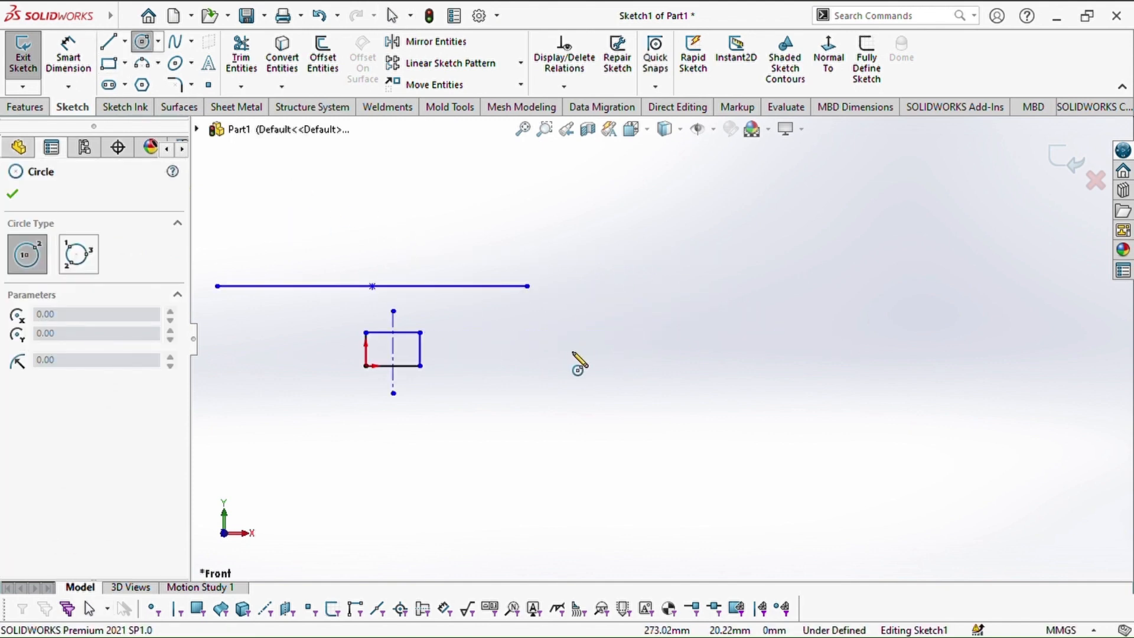
click(569, 349)
click(603, 267)
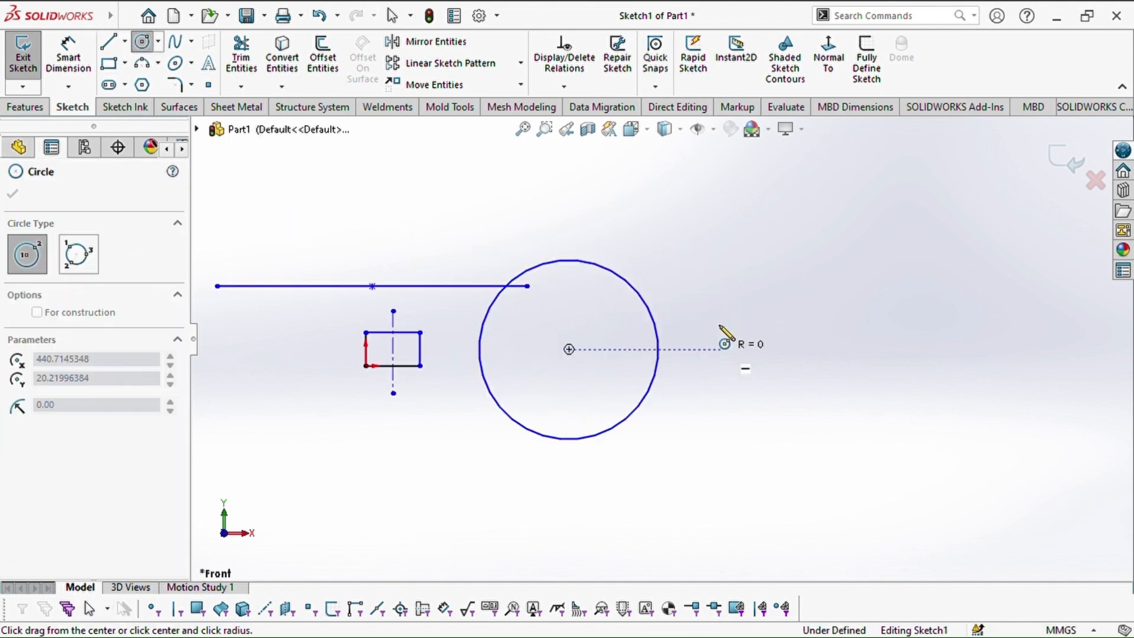
click(722, 349)
click(658, 268)
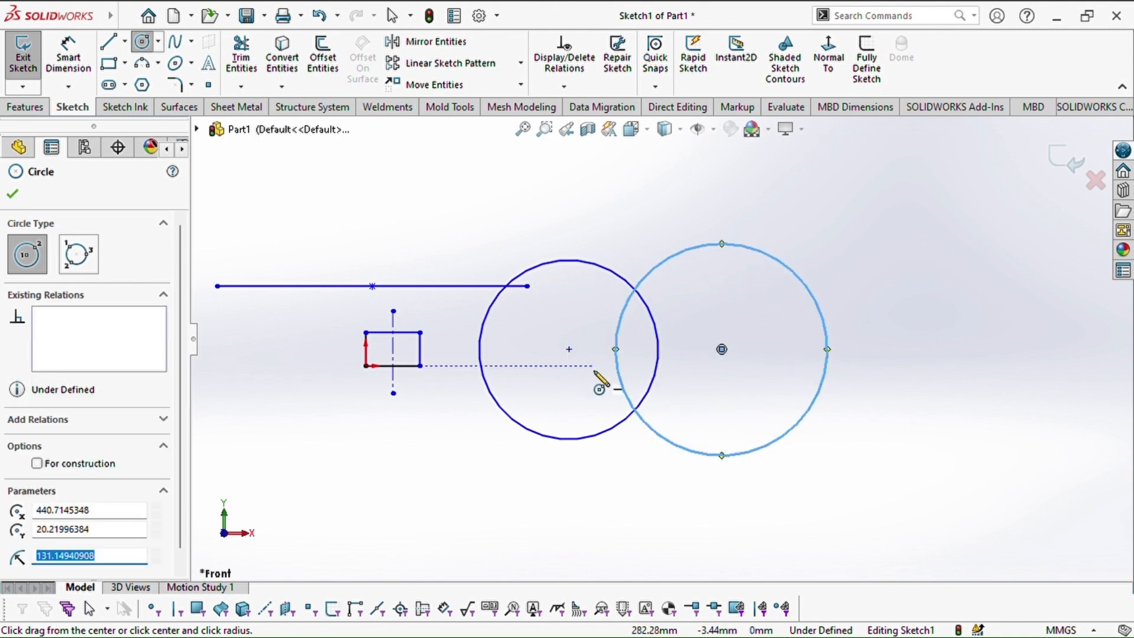
- Sketch a third center-point circle with a radius of about 160 mm directly below the rectangle
scroll(577, 333, down, 4)
scroll(539, 321, up, 5)
click(512, 504)
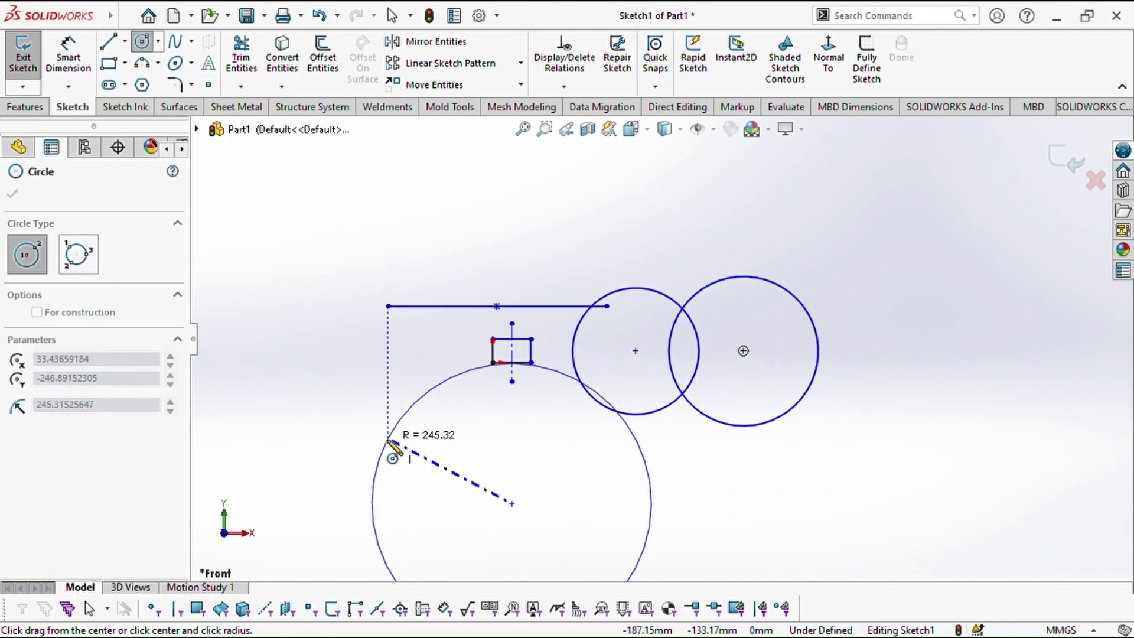
click(440, 453)
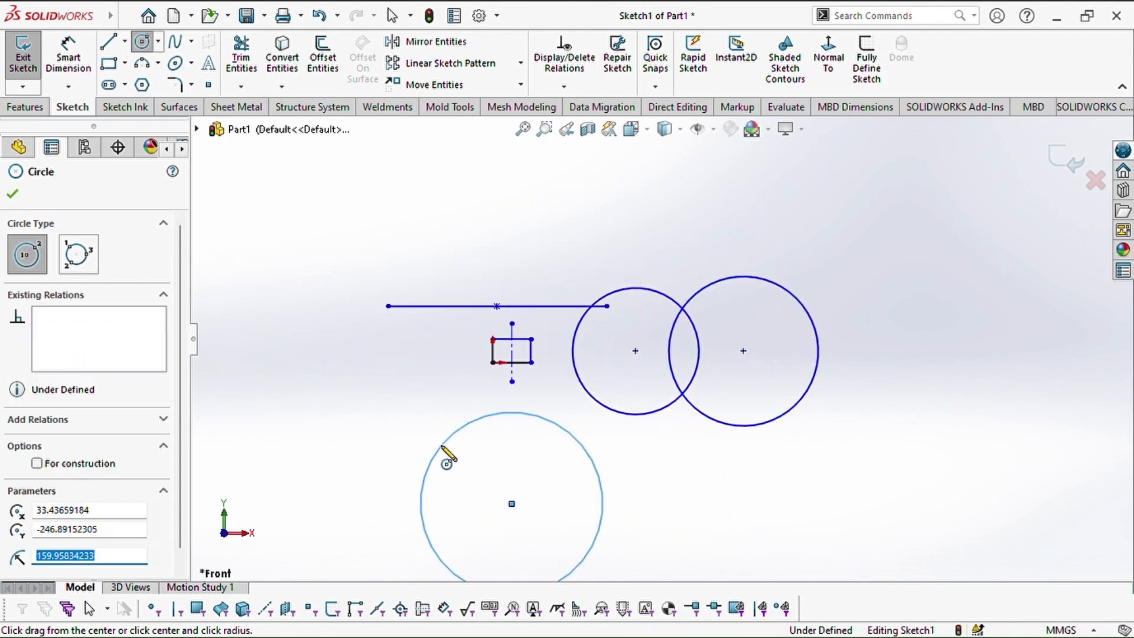
- Sketch a three-point perimeter circle touching the circle below the rectangle and the larger of the two overlapping circles
click(158, 43)
click(196, 87)
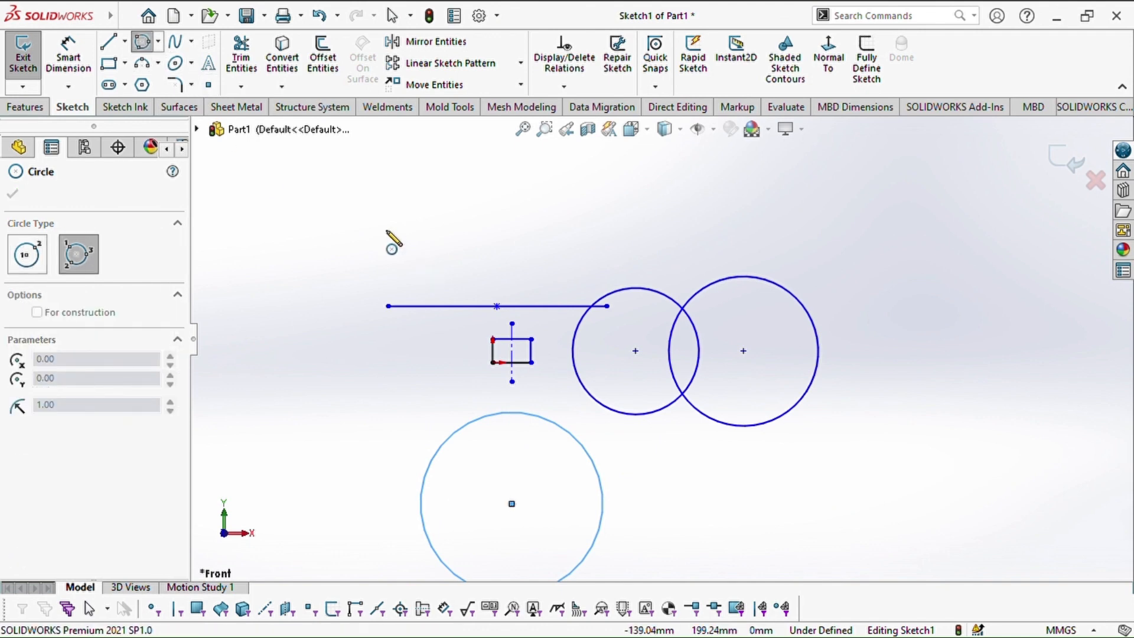
scroll(404, 272, up, 4)
scroll(654, 429, down, 4)
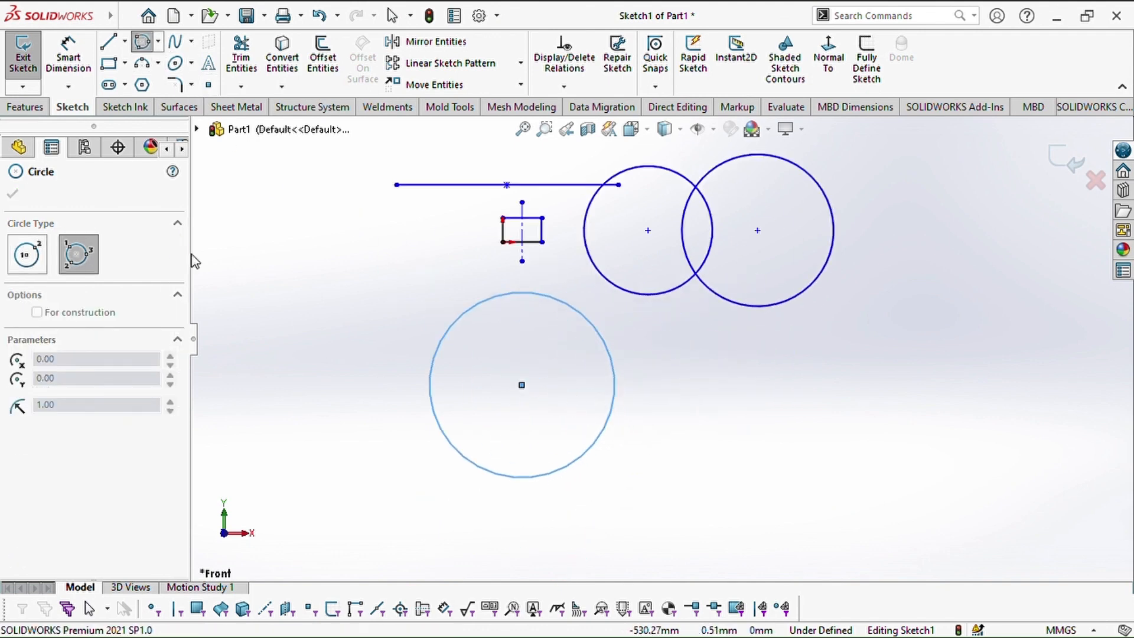
scroll(266, 256, up, 3)
scroll(709, 372, down, 4)
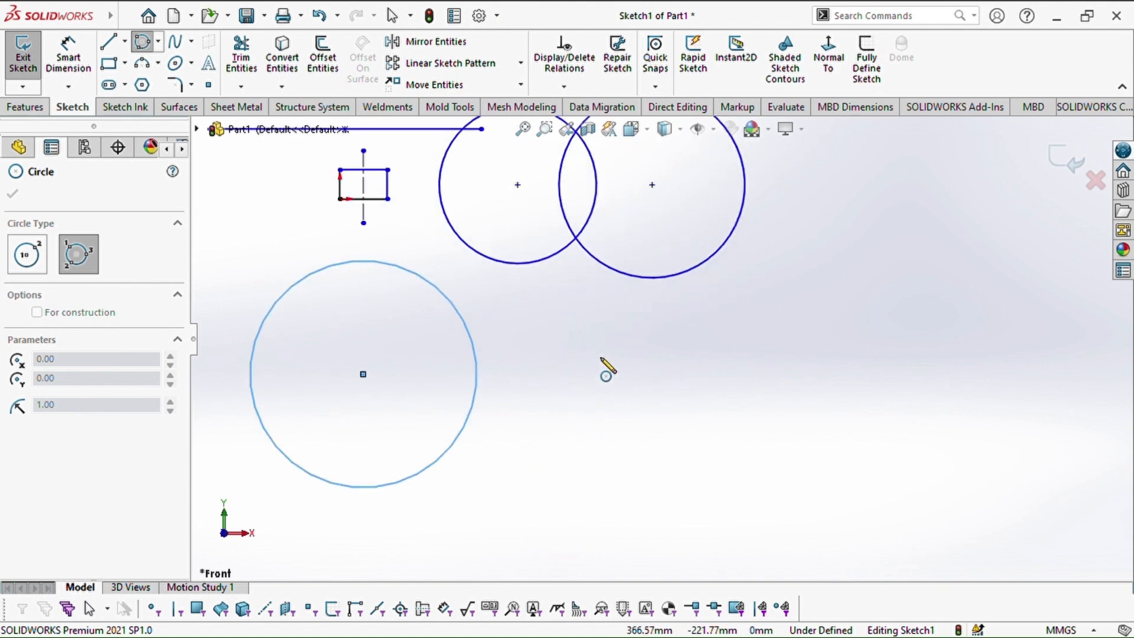
click(477, 365)
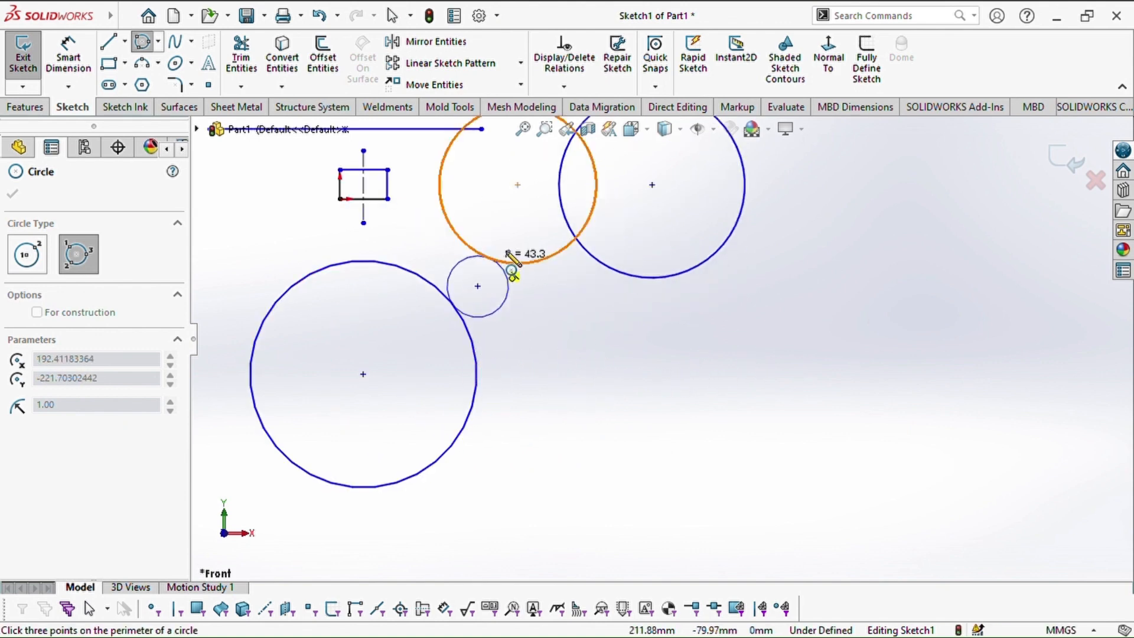
click(507, 254)
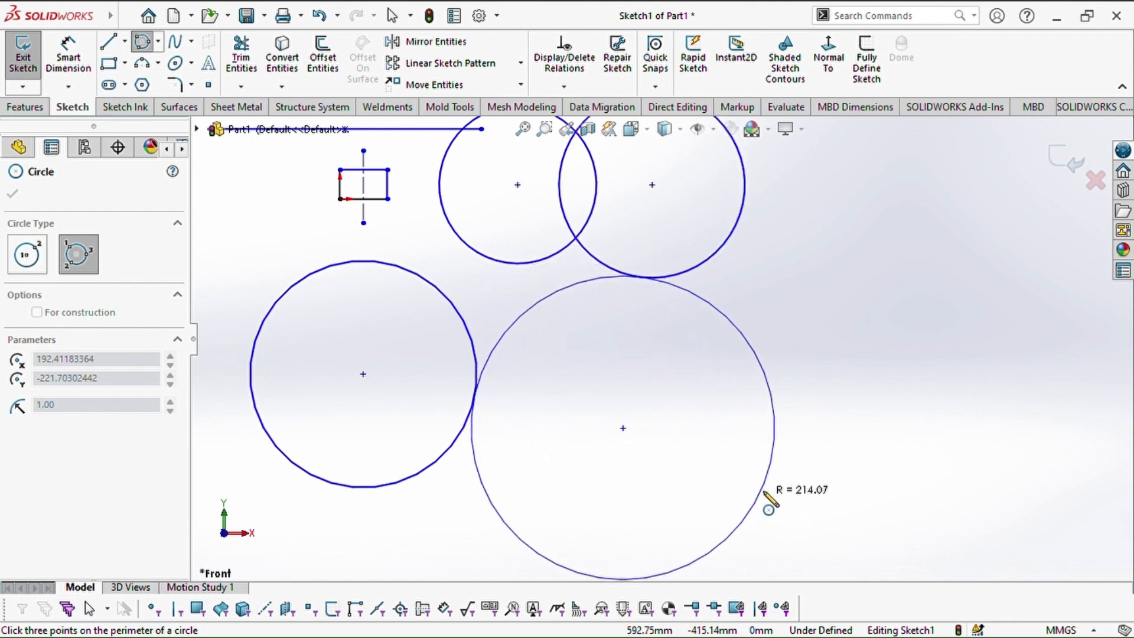
click(736, 474)
key(Escape)
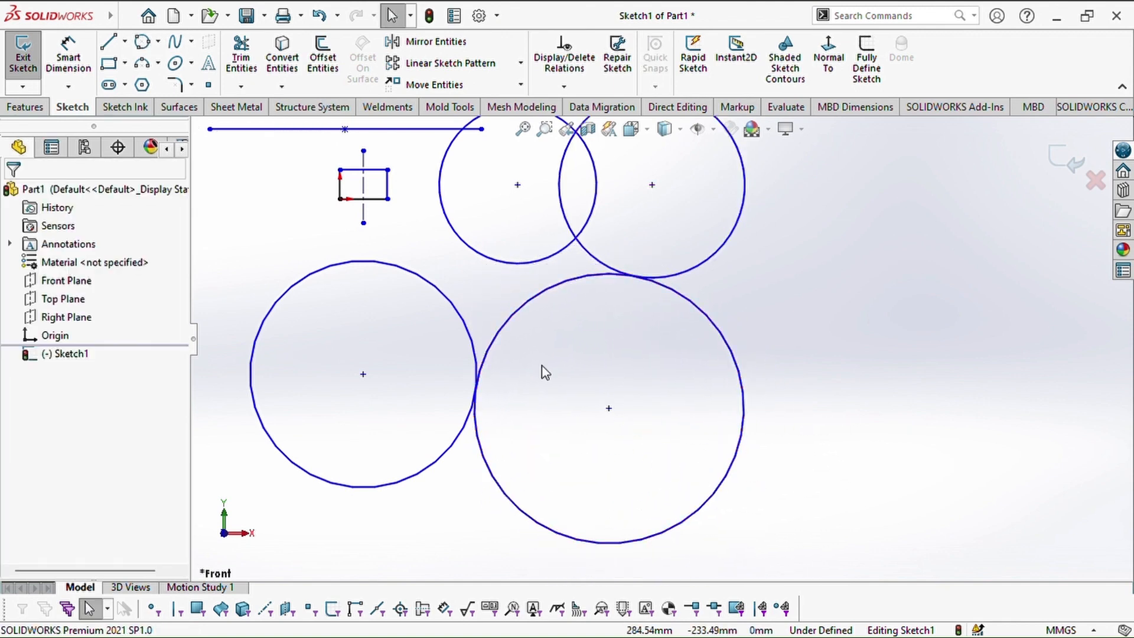
- Sketch a closed triangle from three connected lines to the left of the other geometry, with a horizontal base about 860 mm long
scroll(545, 371, up, 4)
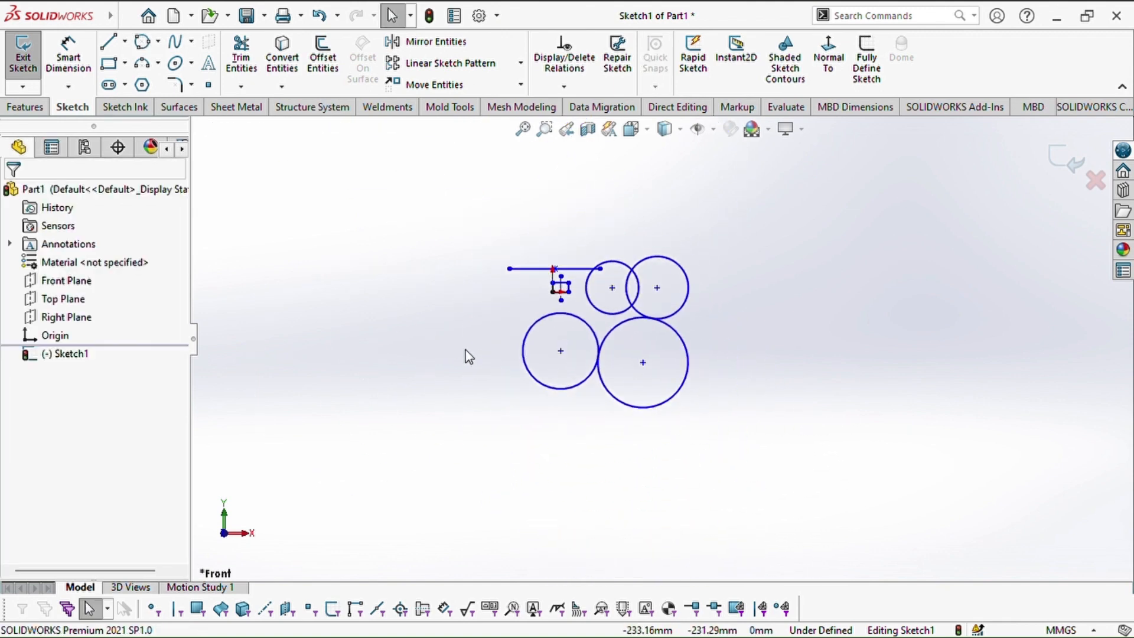
click(109, 41)
click(378, 236)
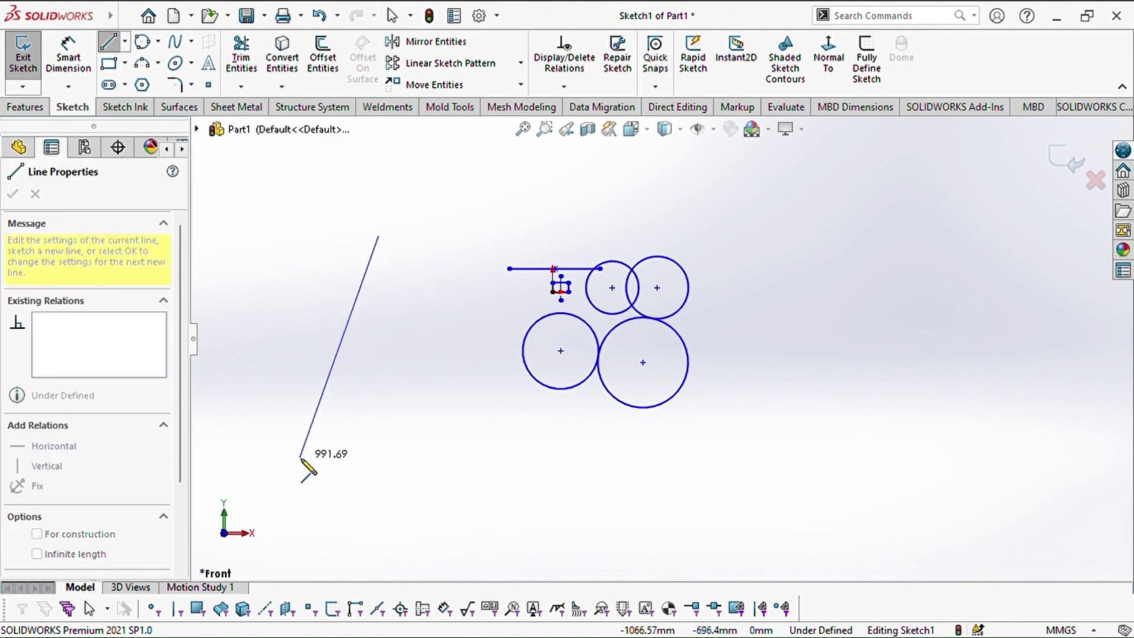
click(266, 390)
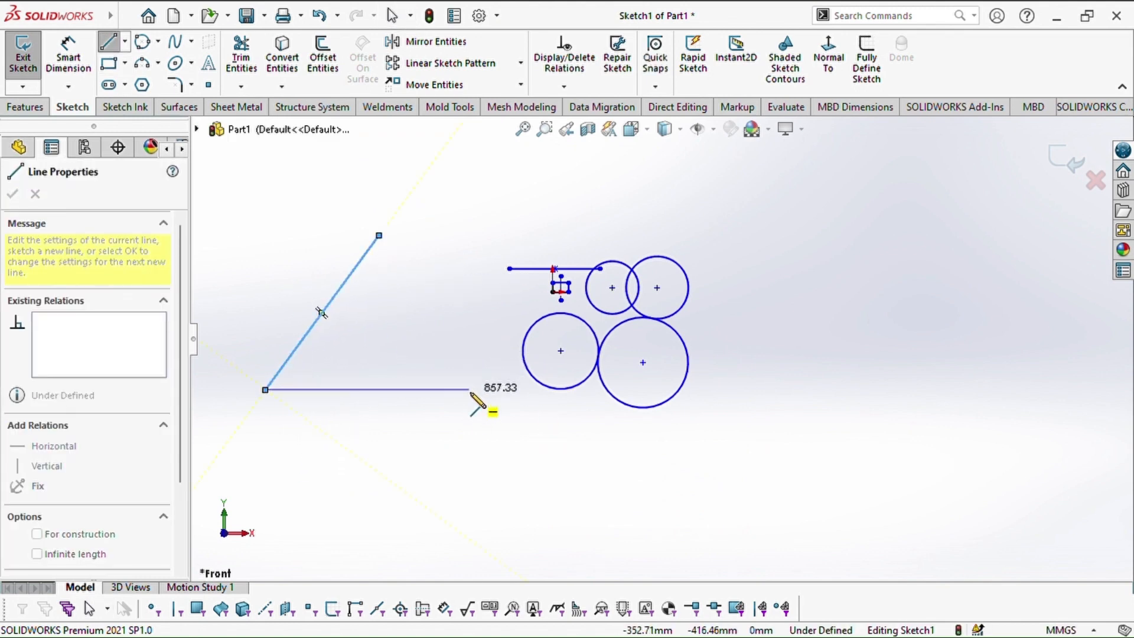
click(473, 390)
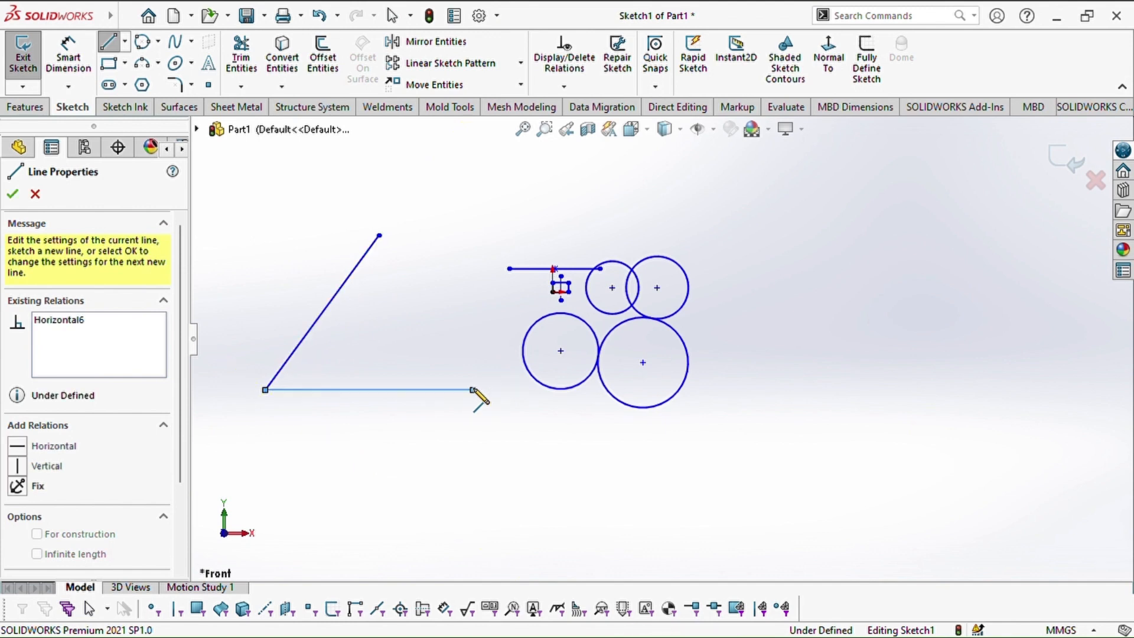
click(379, 236)
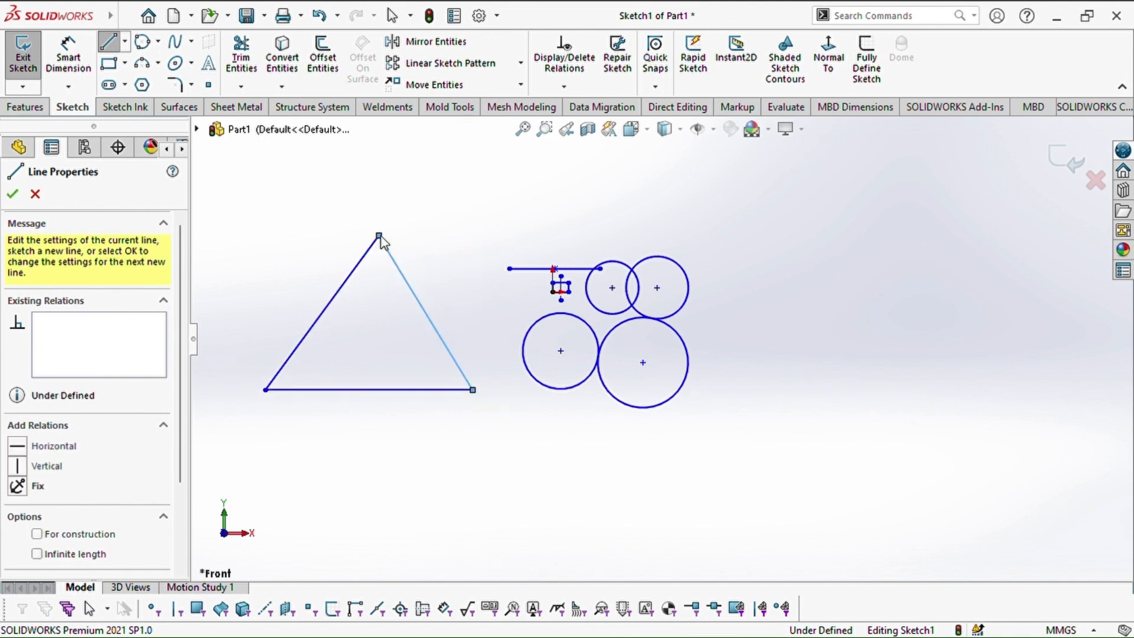
key(Escape)
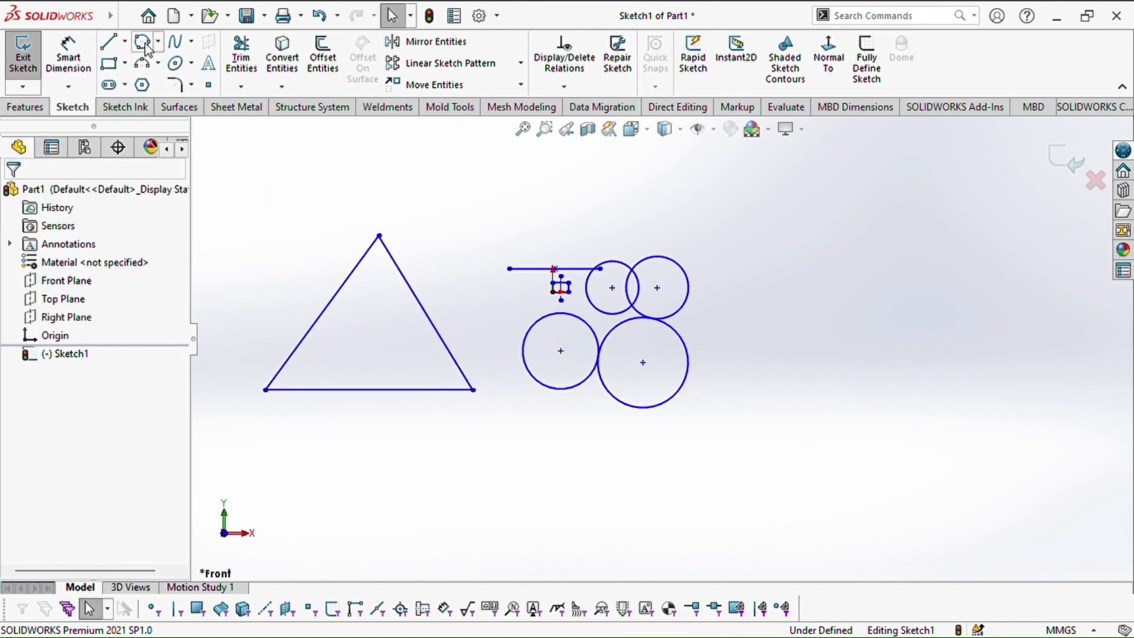
- Sketch a three-point perimeter circle inside the triangle, touching its two slanted sides and its base
click(142, 41)
scroll(392, 374, down, 3)
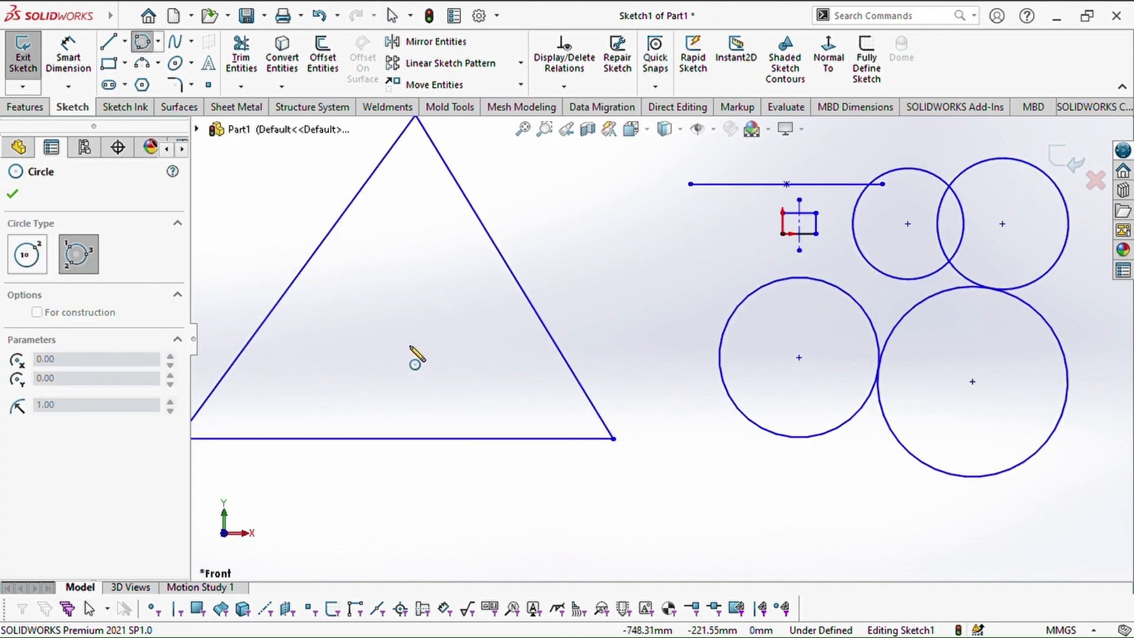
click(506, 267)
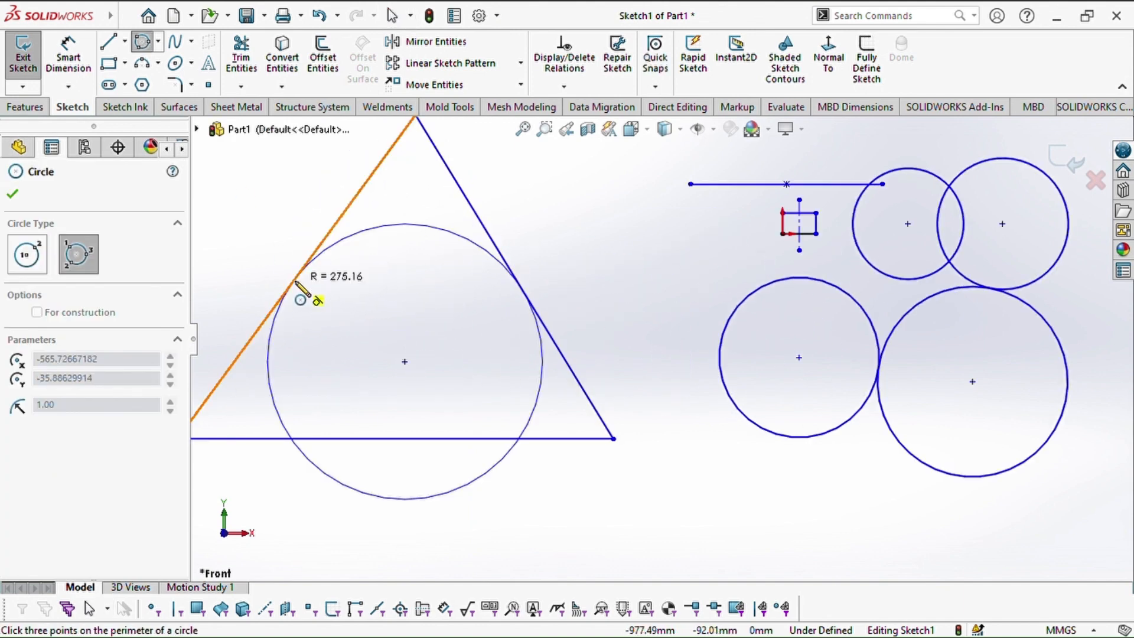
click(295, 284)
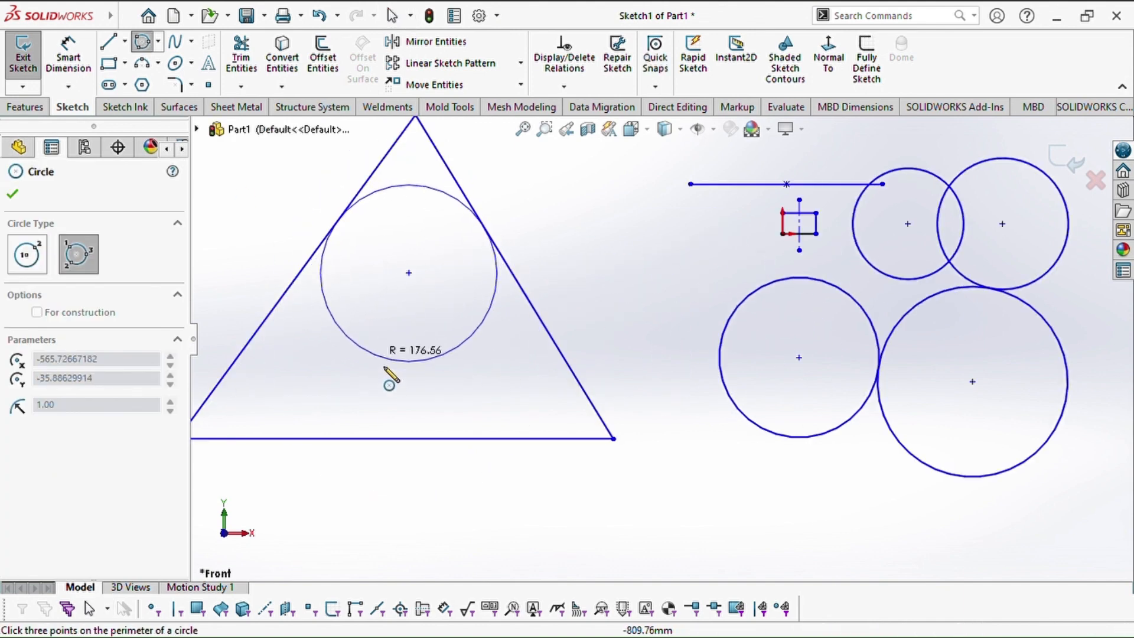
click(407, 438)
key(Escape)
scroll(468, 264, up, 4)
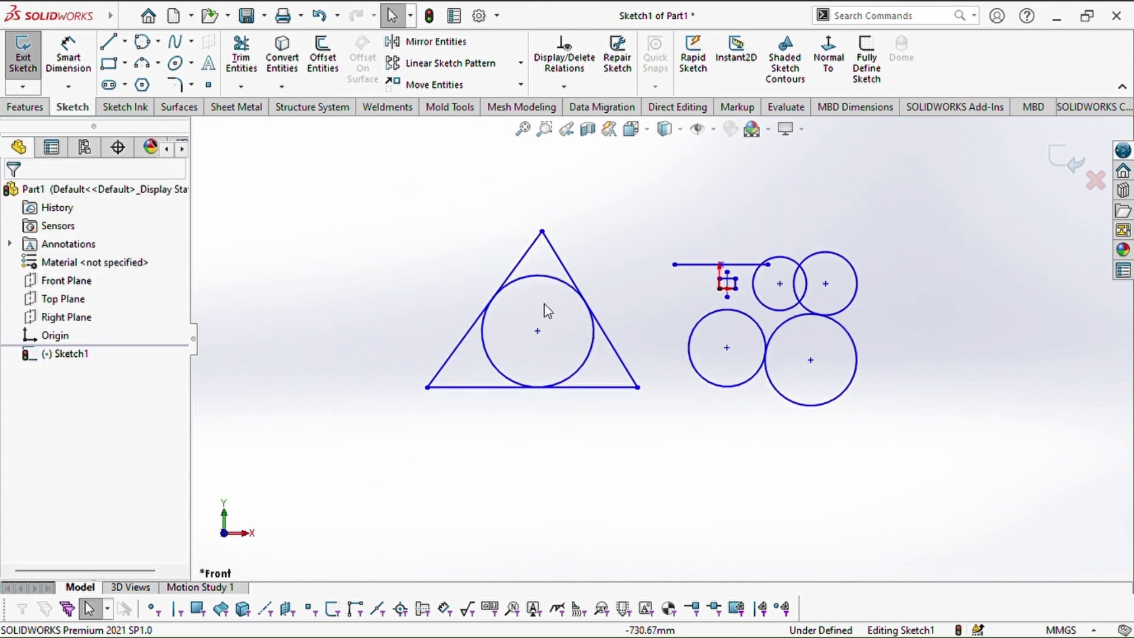
scroll(644, 319, down, 2)
scroll(643, 322, up, 3)
scroll(648, 349, down, 3)
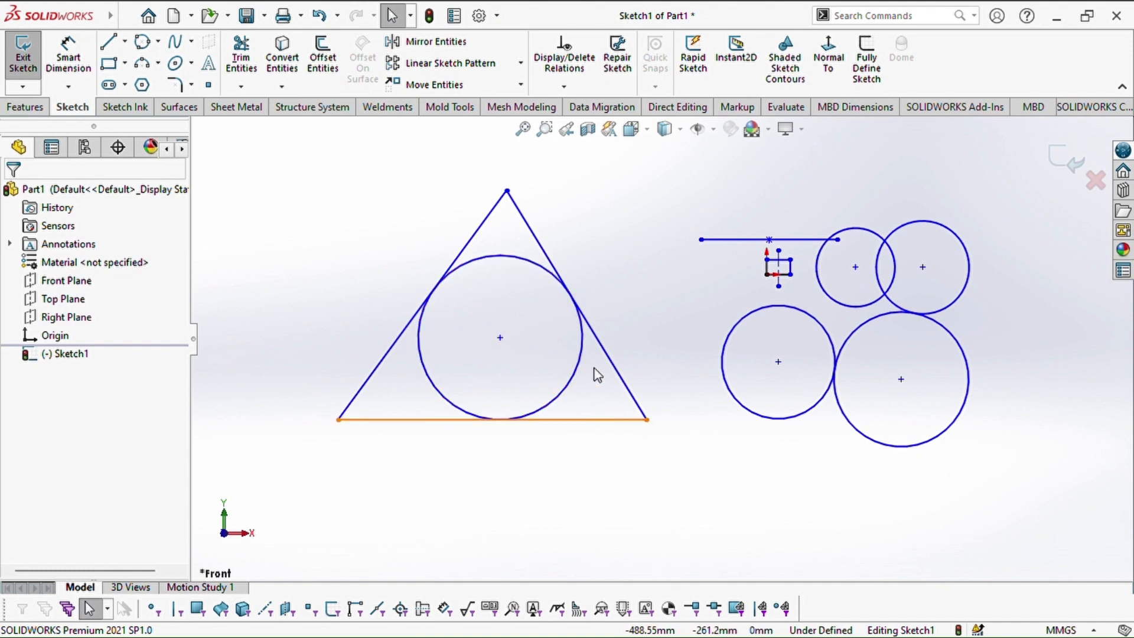
scroll(638, 332, up, 2)
scroll(603, 319, down, 4)
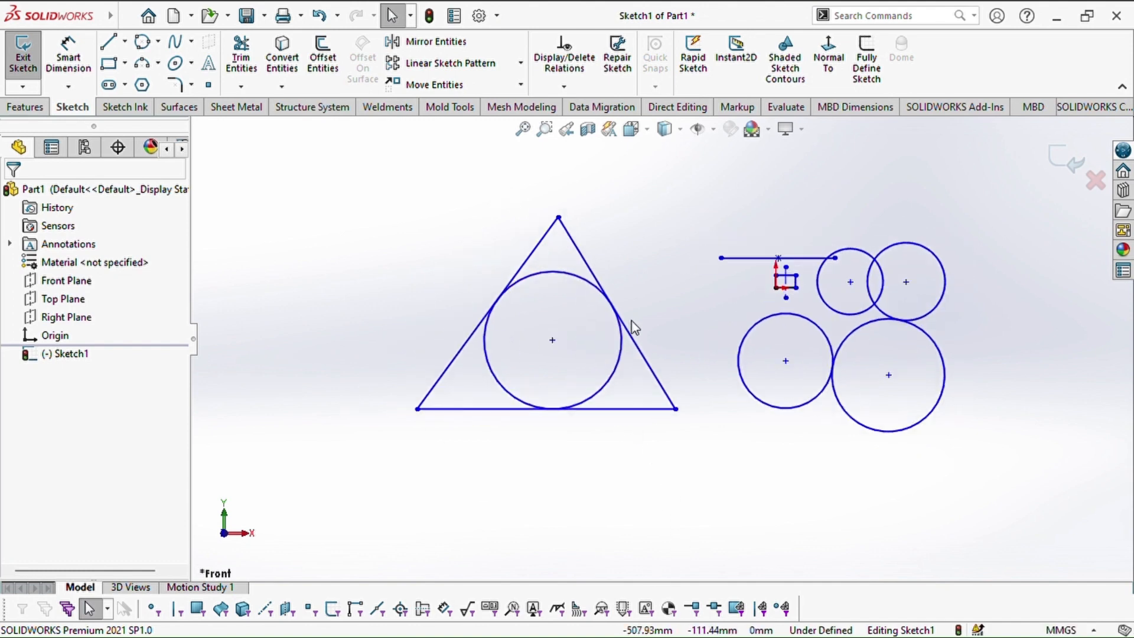
key(f)
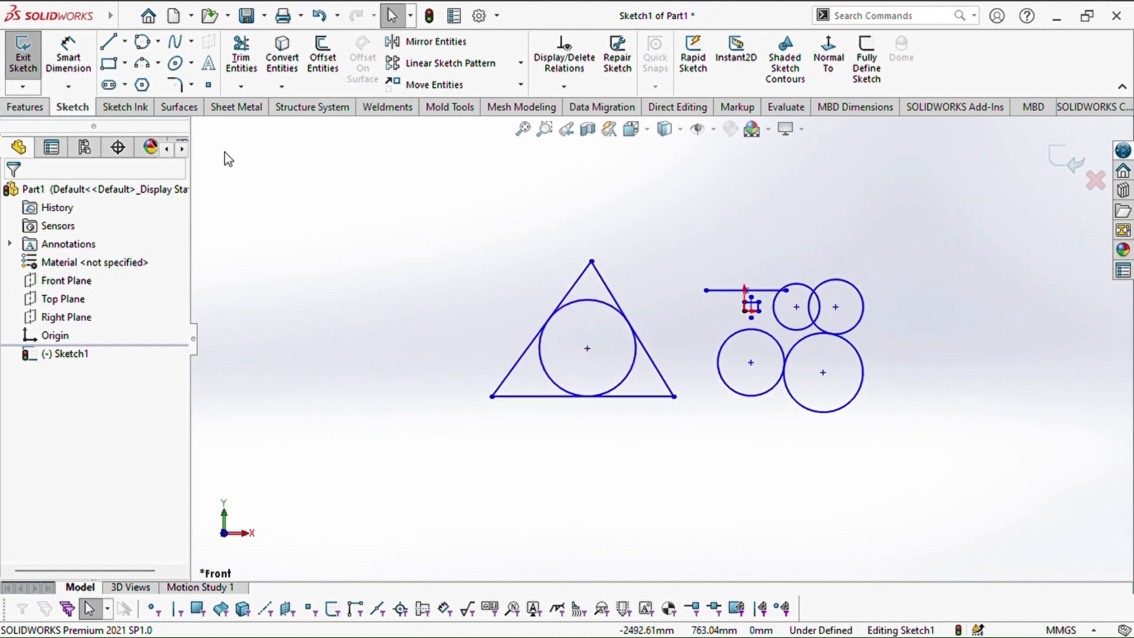
- Sketch a horizontal corner rectangle to the right of the four grouped circles
click(143, 41)
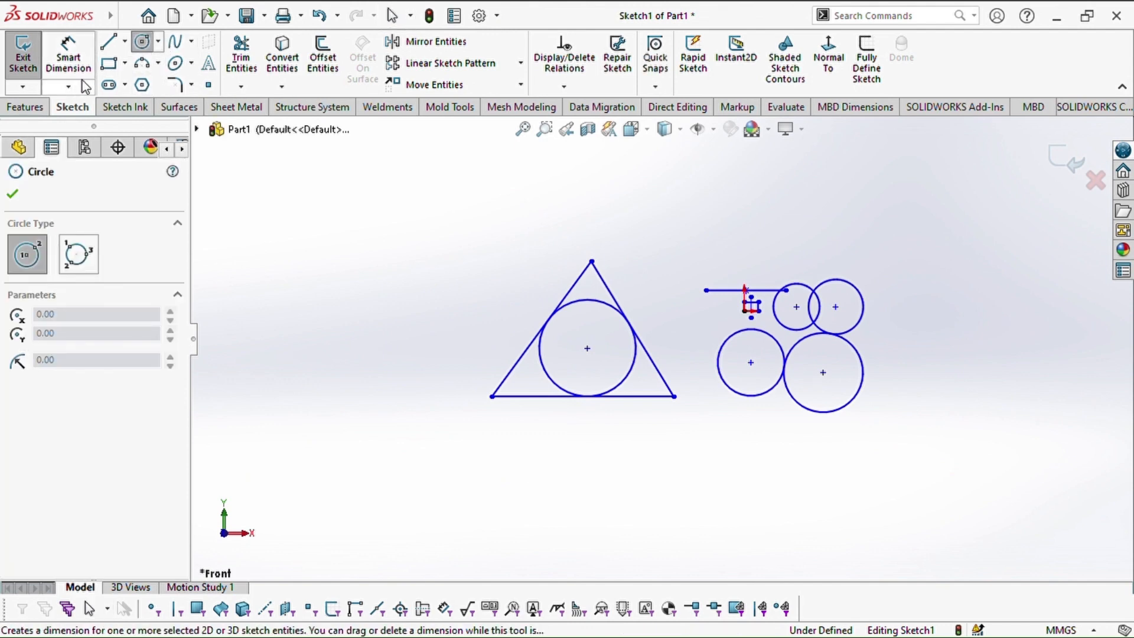
click(108, 63)
scroll(301, 257, up, 6)
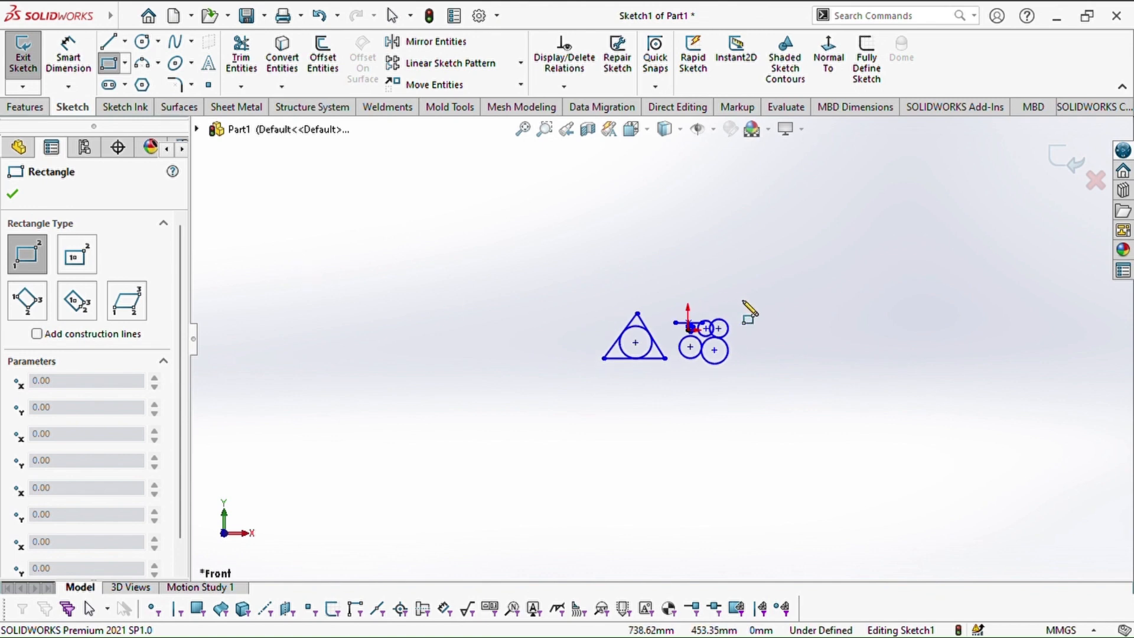
scroll(818, 330, down, 5)
click(634, 401)
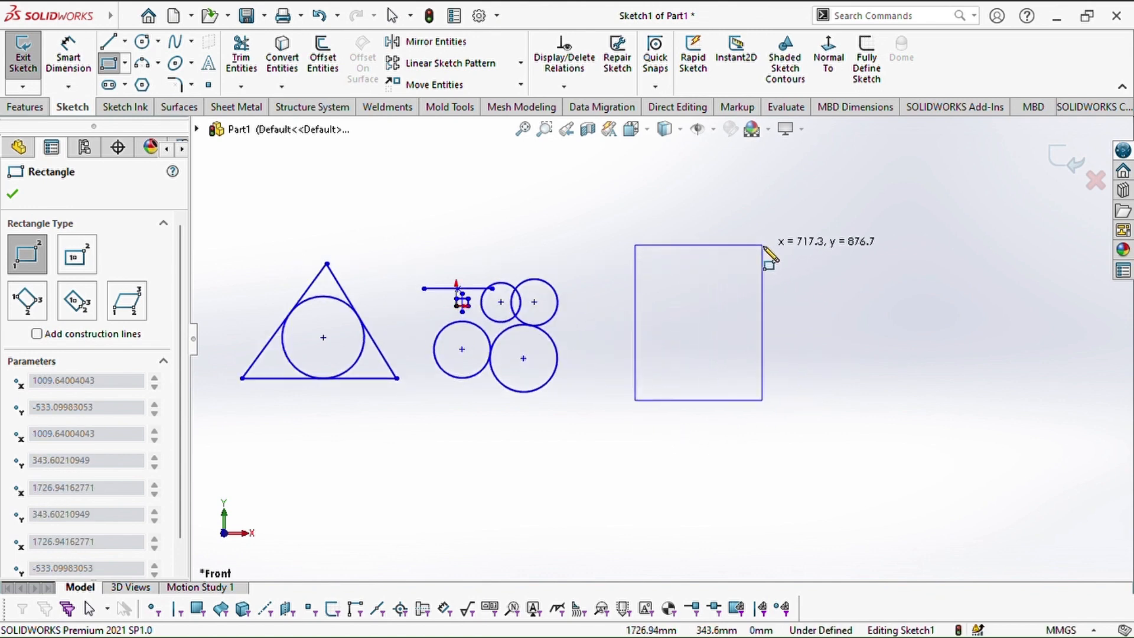
click(850, 264)
key(Escape)
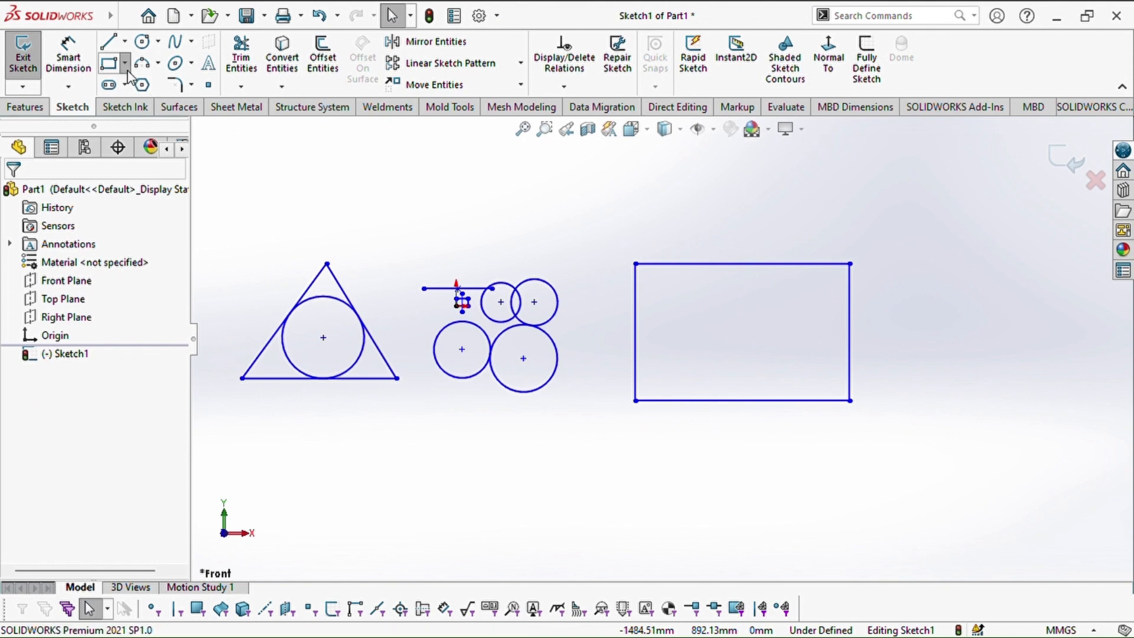
- Sketch a center rectangle about 2991 by 1933 mm below the existing geometry, with construction diagonals from its corners
click(122, 112)
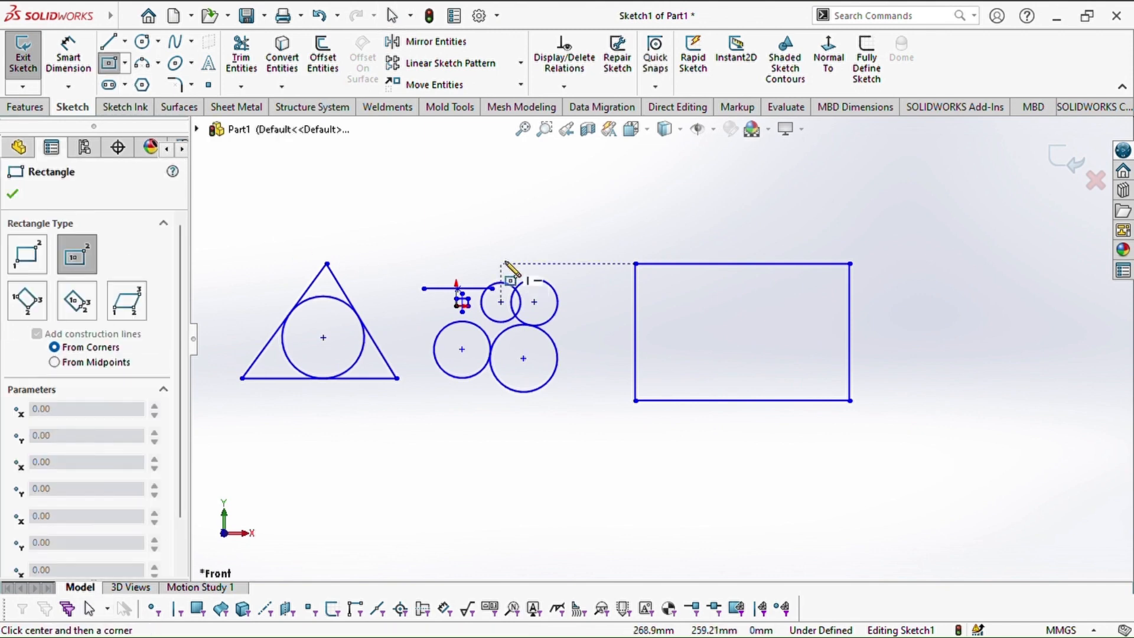
scroll(501, 262, down, 4)
scroll(418, 316, up, 5)
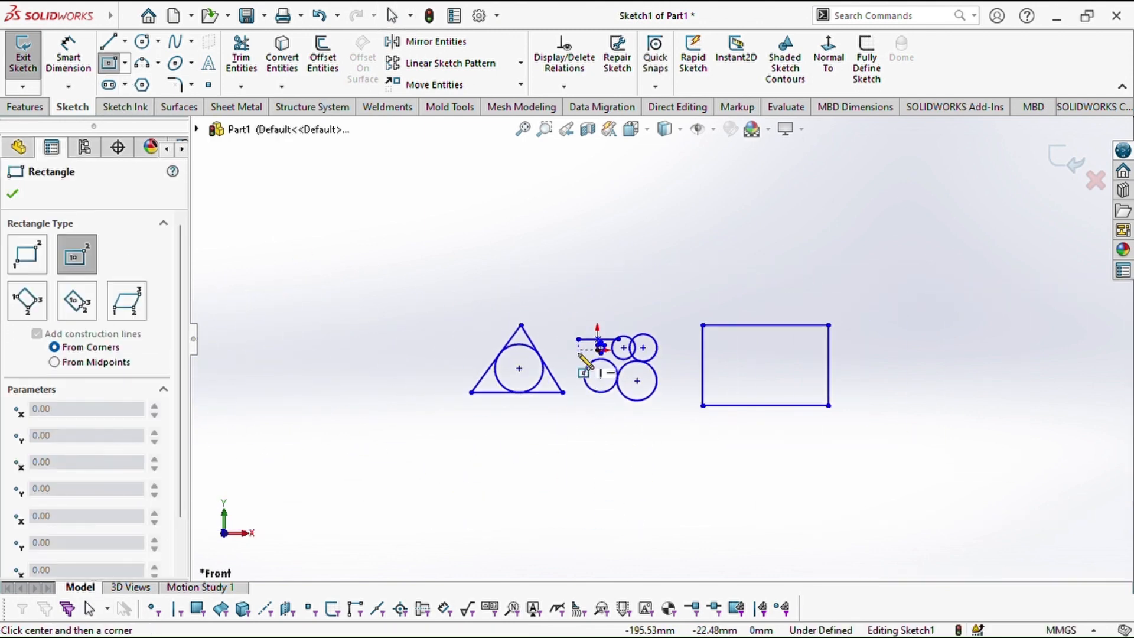
scroll(446, 248, up, 1)
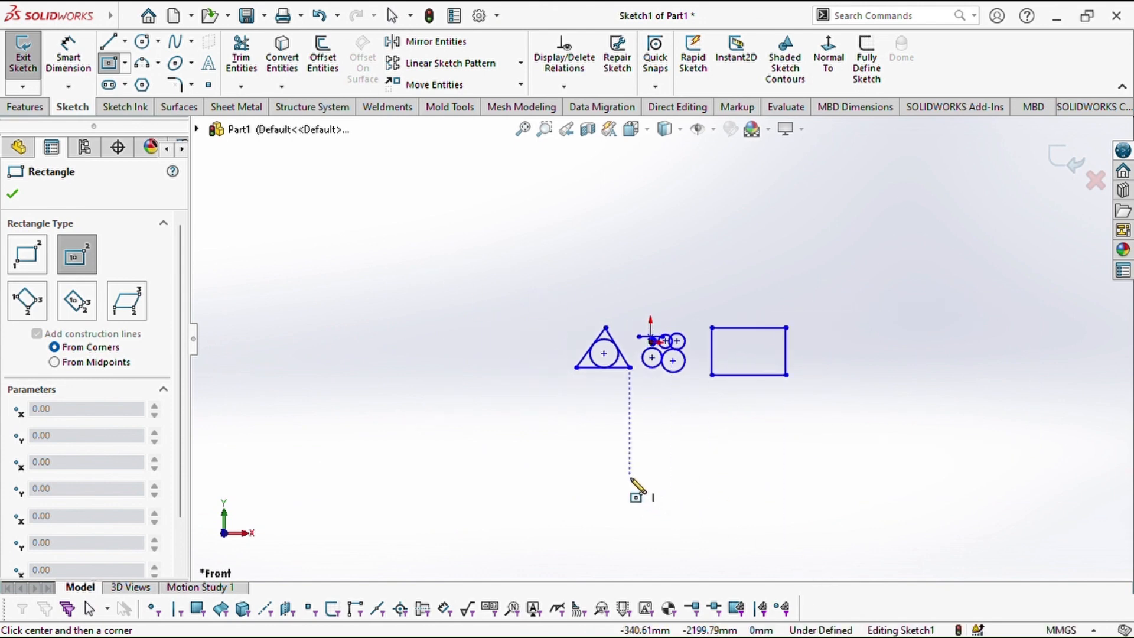
click(629, 476)
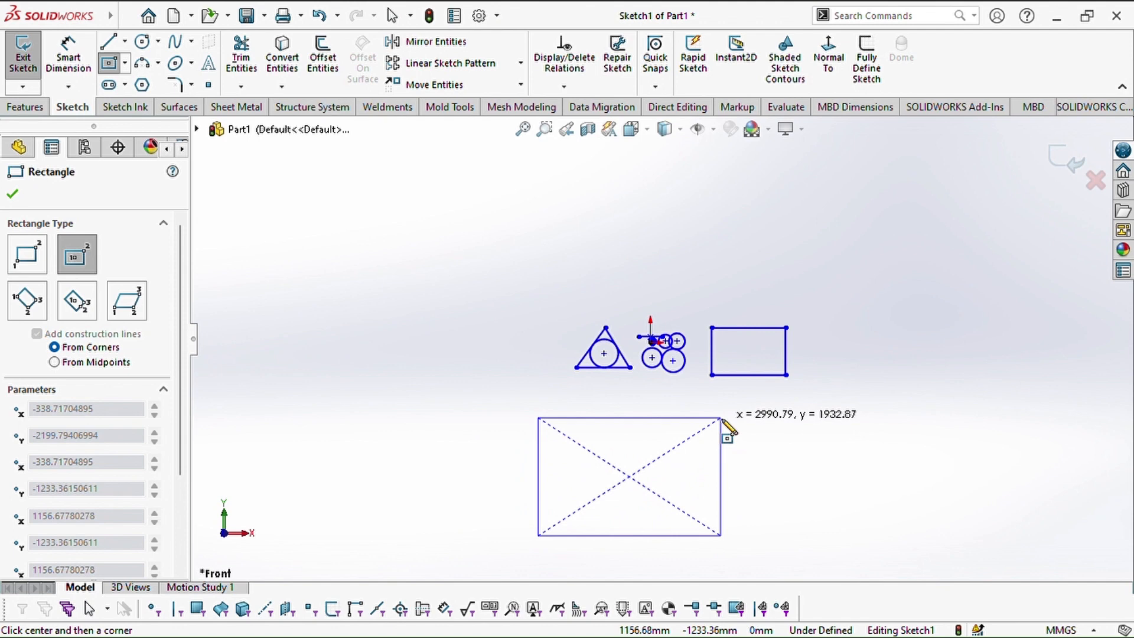
click(720, 419)
scroll(668, 435, up, 5)
scroll(664, 368, down, 4)
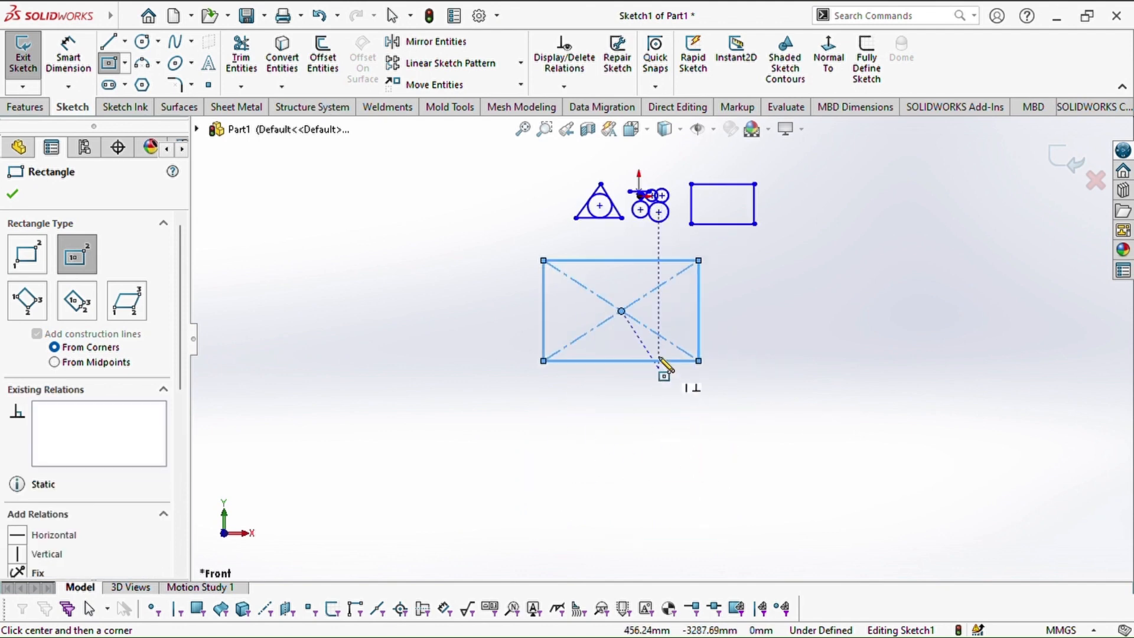
scroll(626, 319, down, 2)
scroll(656, 342, up, 3)
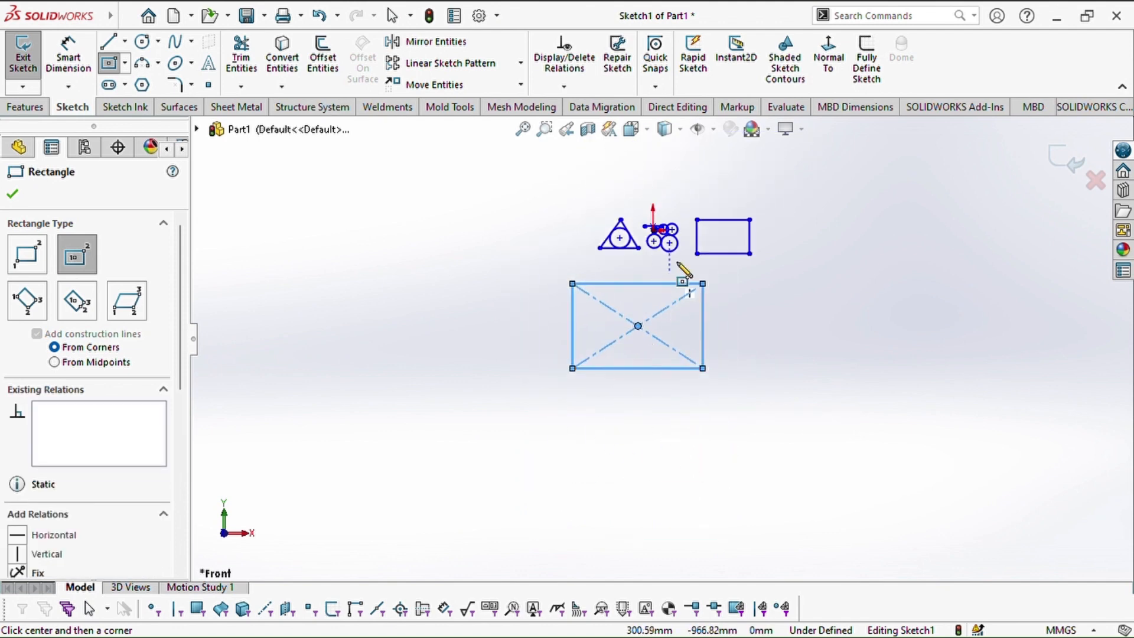
scroll(739, 221, down, 3)
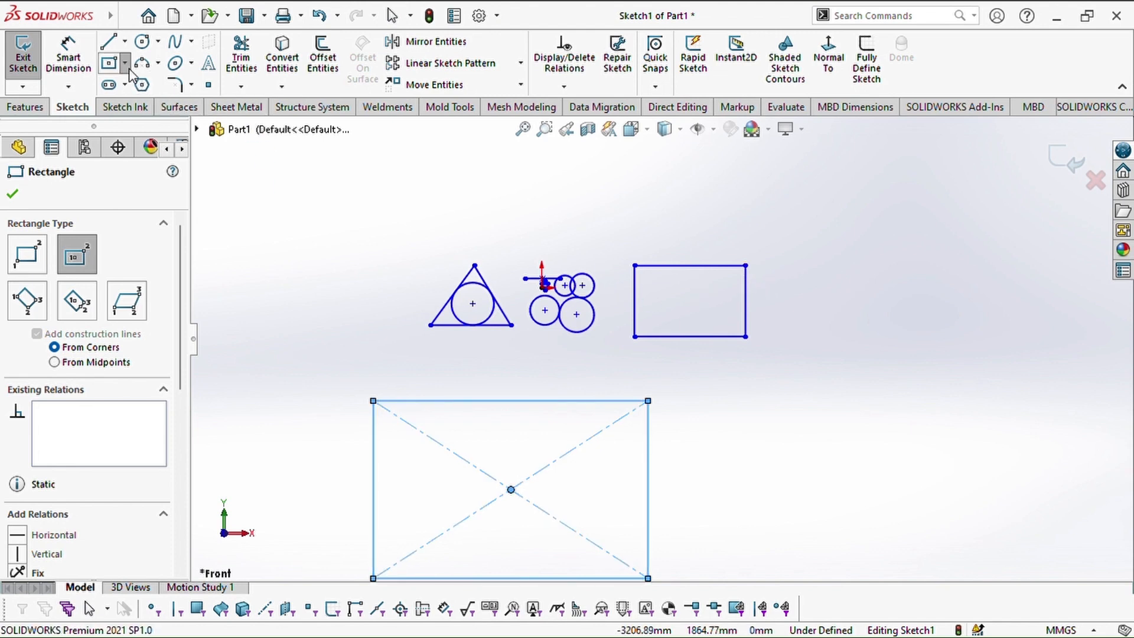
- Sketch a tilted three-point corner rectangle in the empty area to the right of the other geometry
click(140, 122)
scroll(354, 236, up, 5)
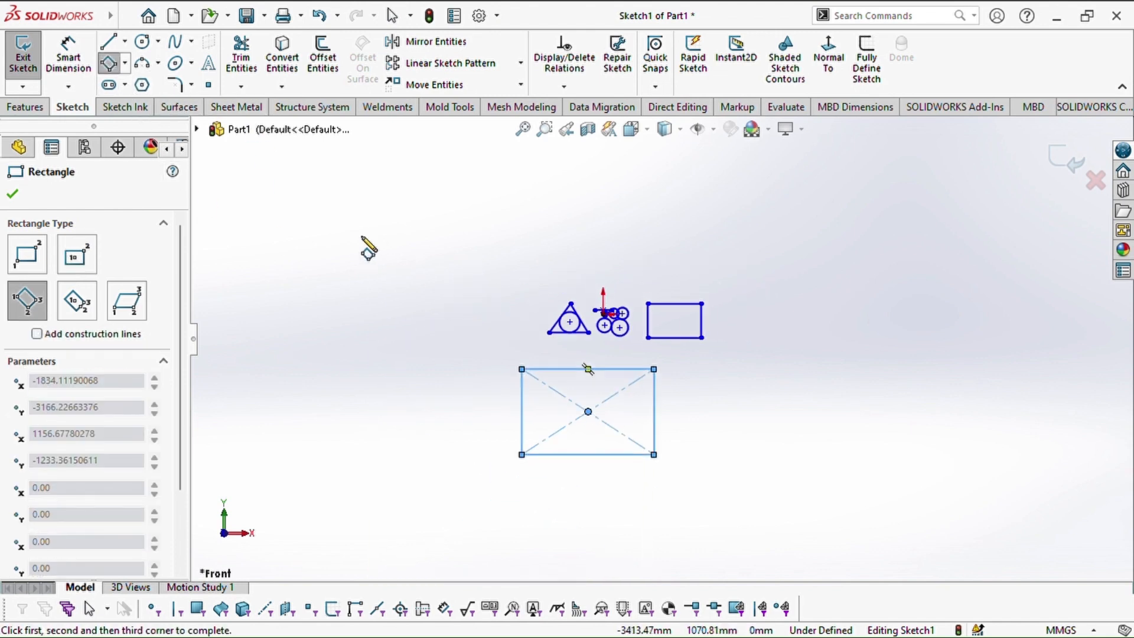
scroll(905, 417, down, 5)
scroll(667, 343, up, 4)
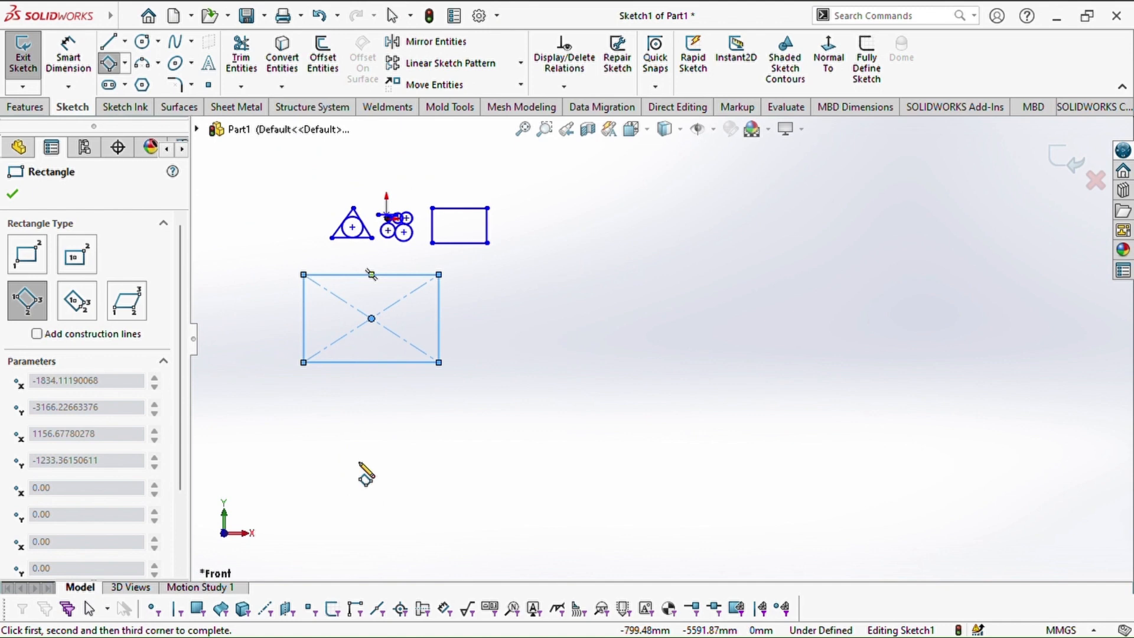
click(567, 251)
click(694, 218)
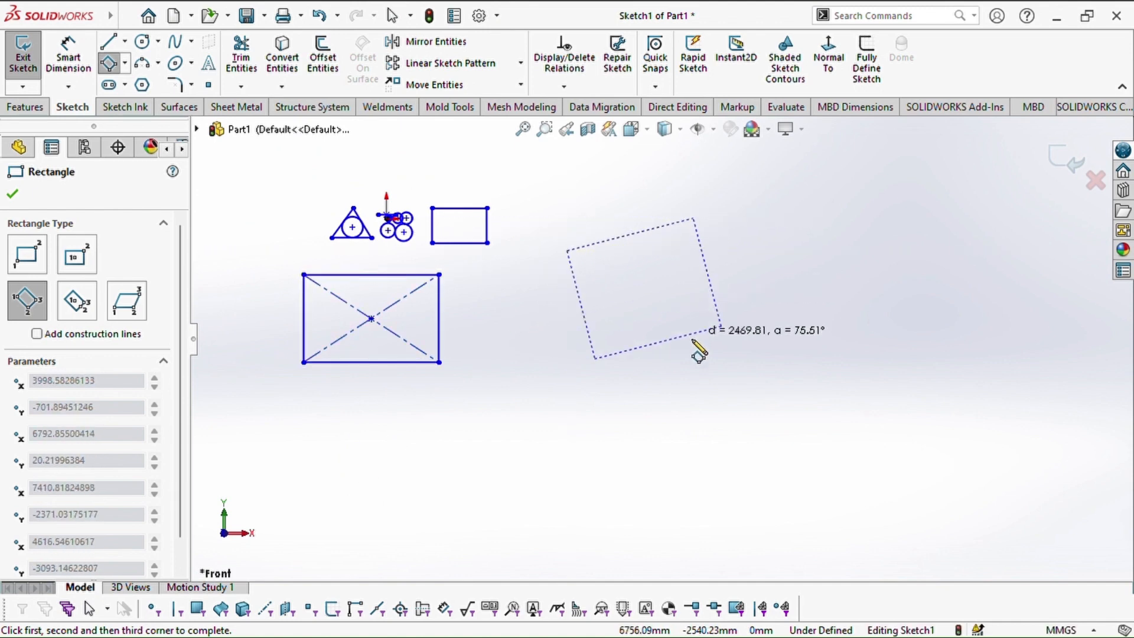
click(740, 400)
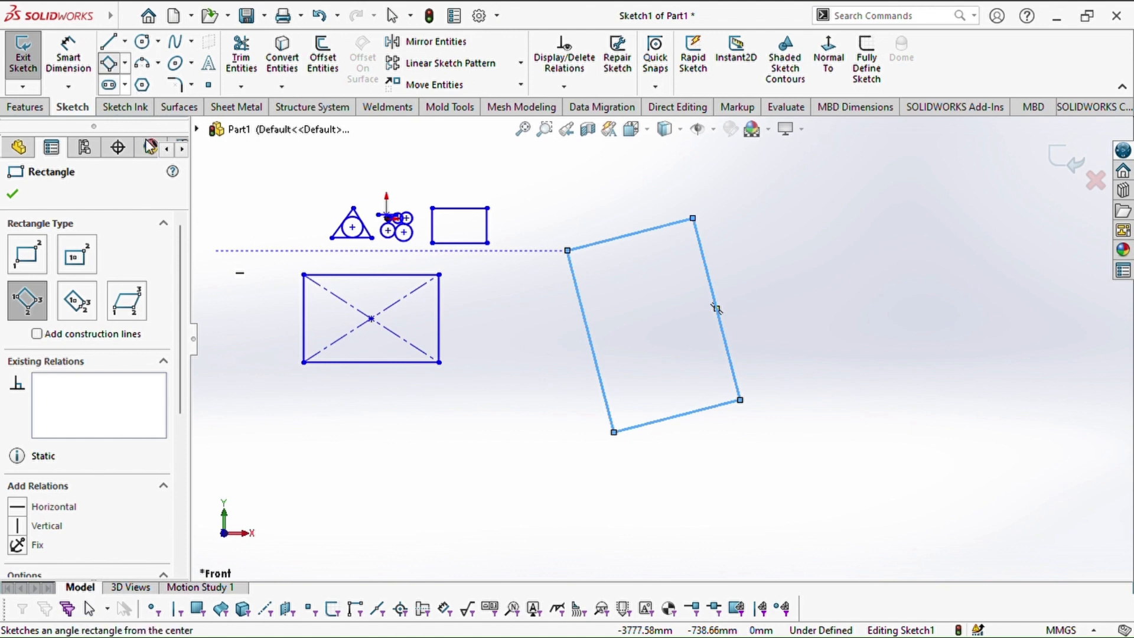
- Sketch a rotated three-point center rectangle with corner diagonals below the horizontal center rectangle
scroll(656, 324, up, 3)
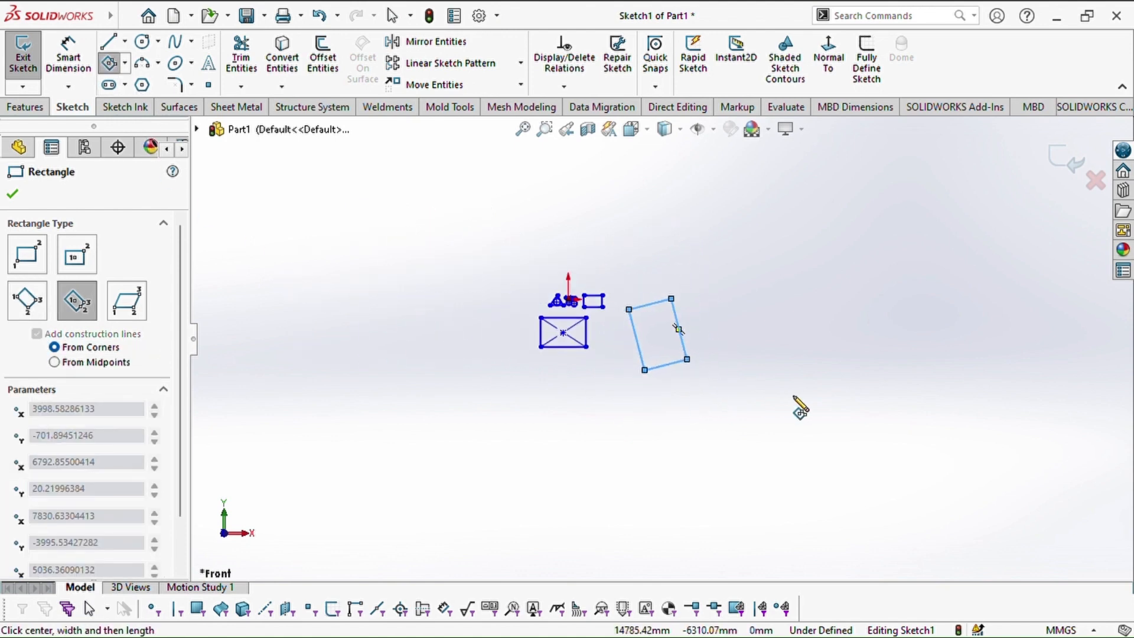
scroll(797, 405, down, 4)
scroll(738, 380, up, 4)
scroll(461, 380, down, 3)
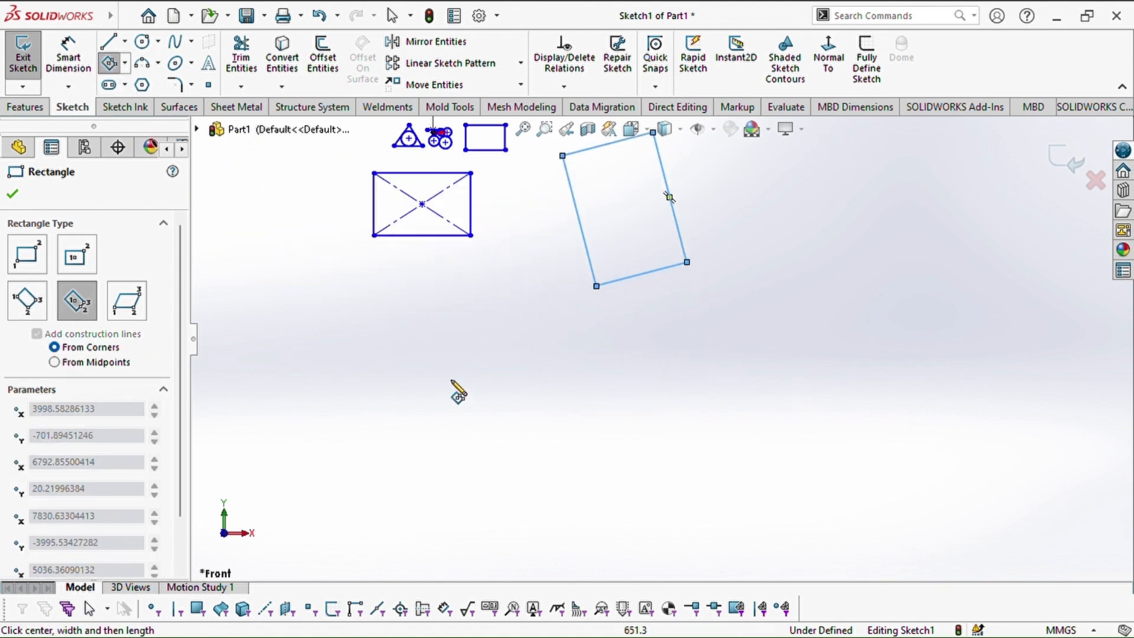
click(448, 380)
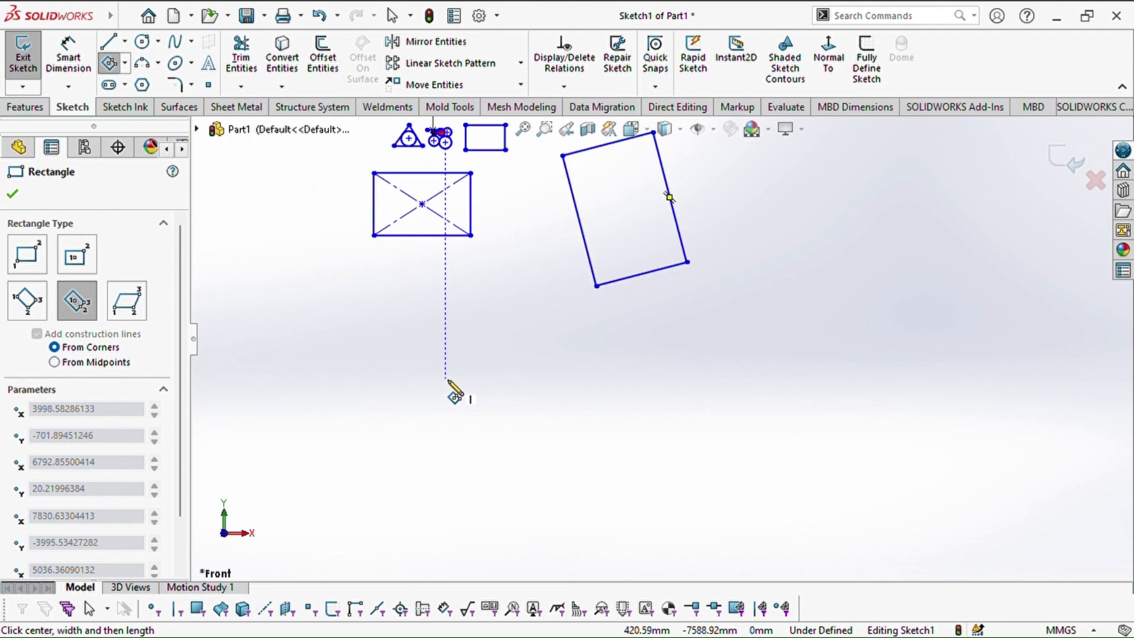
click(394, 308)
click(496, 307)
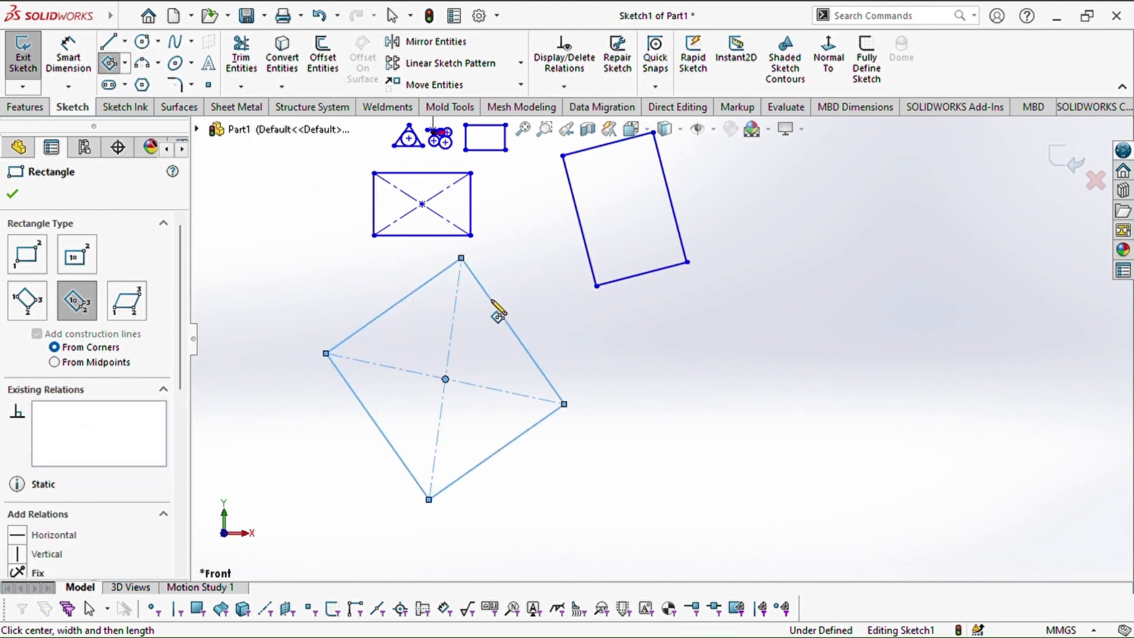
key(Escape)
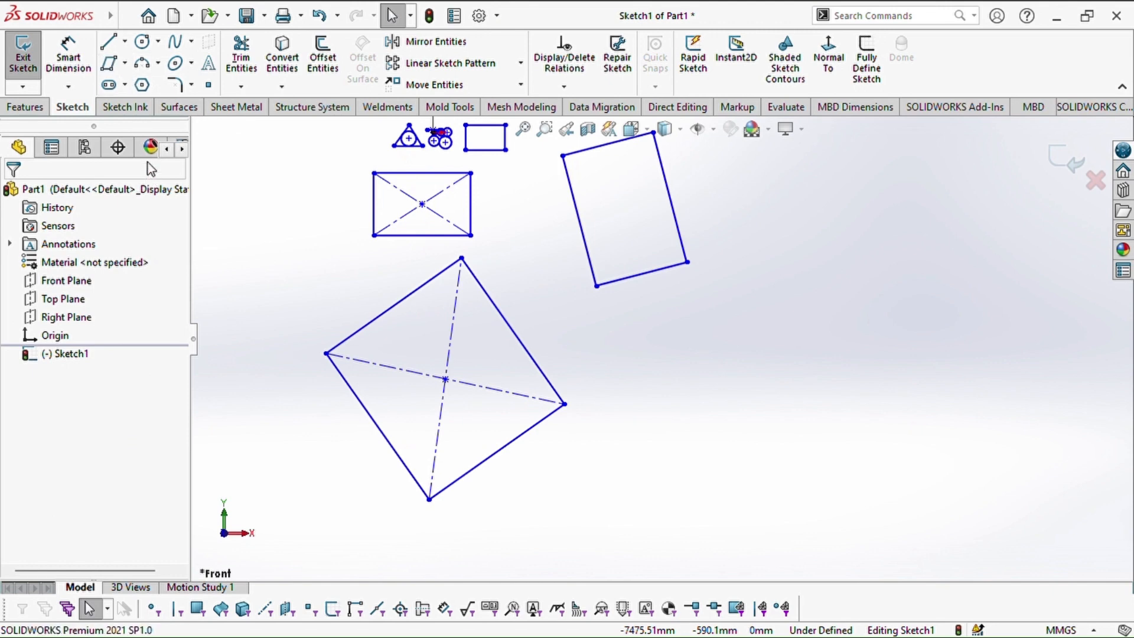
- Sketch a parallelogram to the right of the tilted rectangles, with a first slanted side about 6519 mm long
key(Return)
key(f)
scroll(927, 272, down, 3)
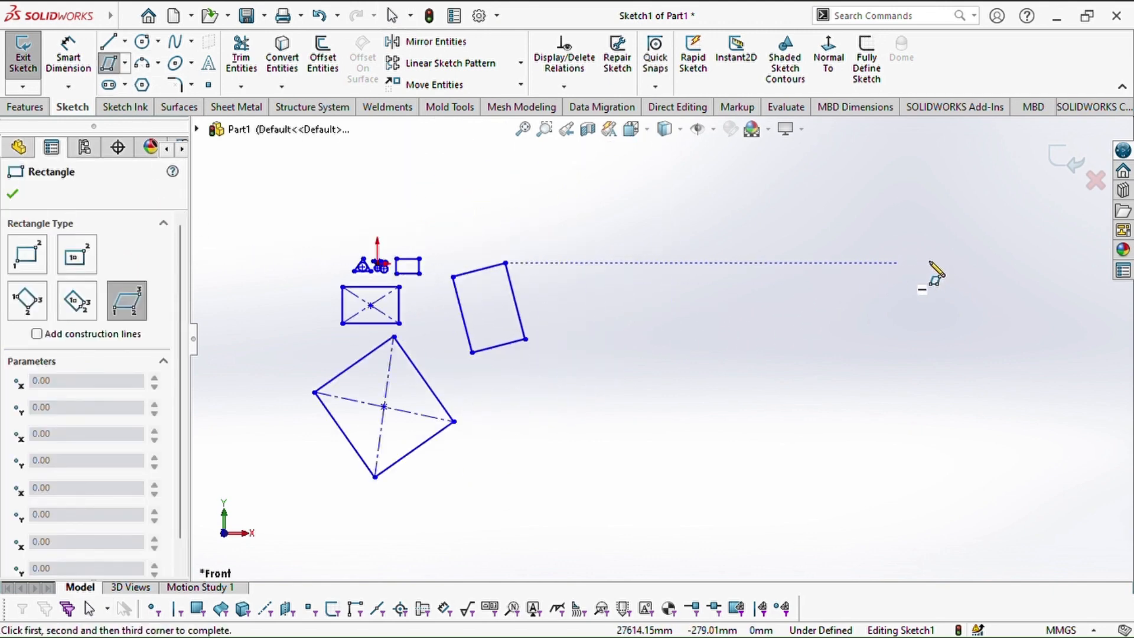
click(610, 391)
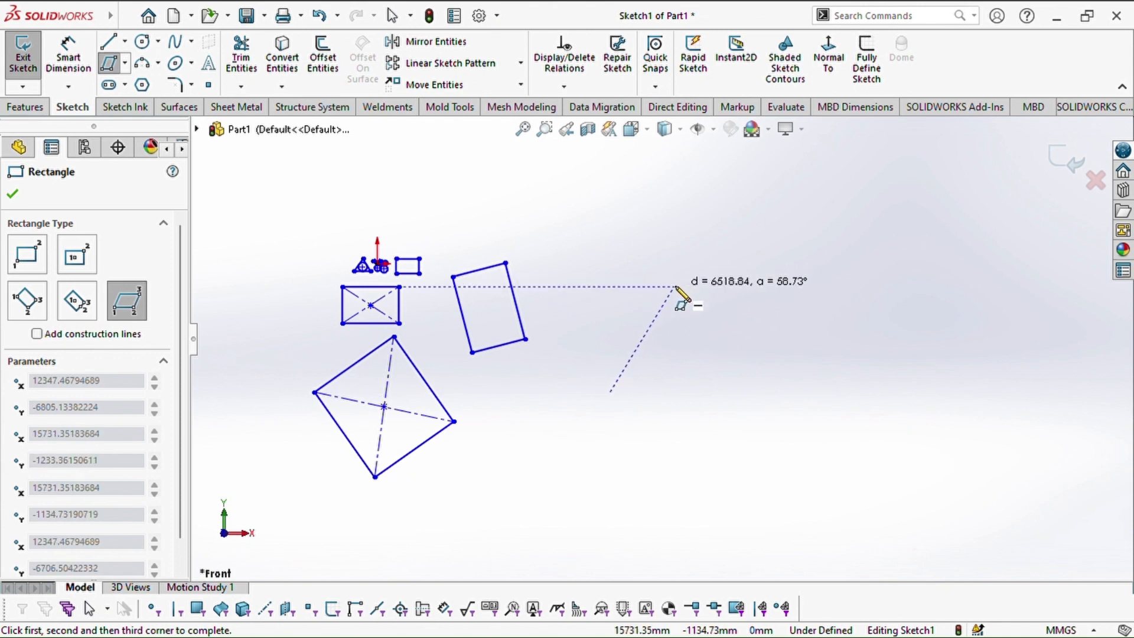
click(673, 287)
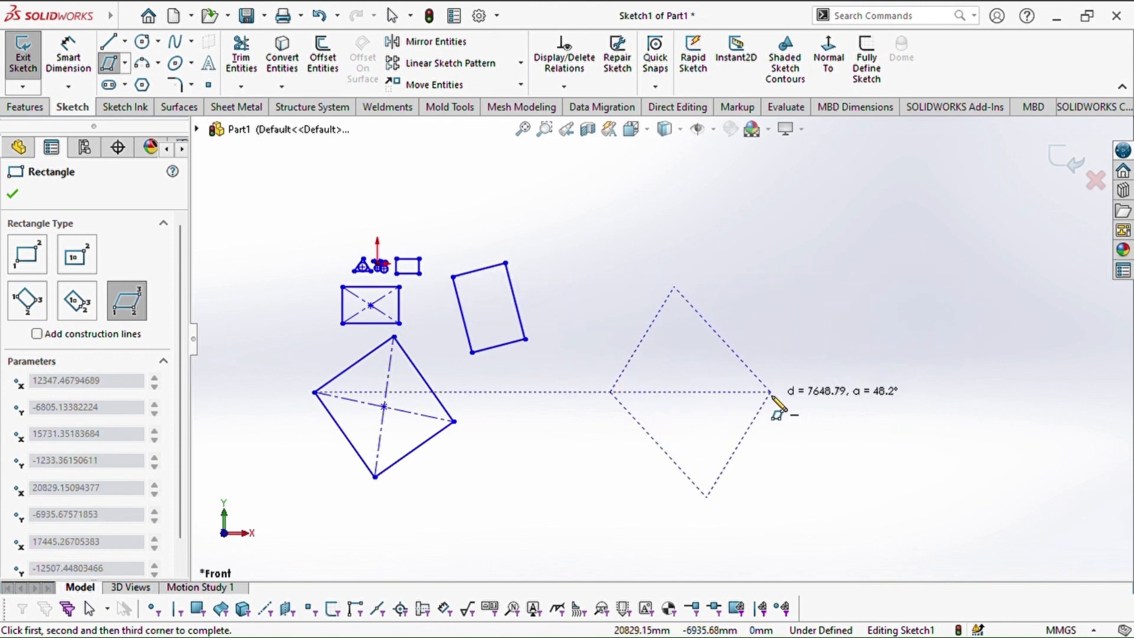
click(821, 340)
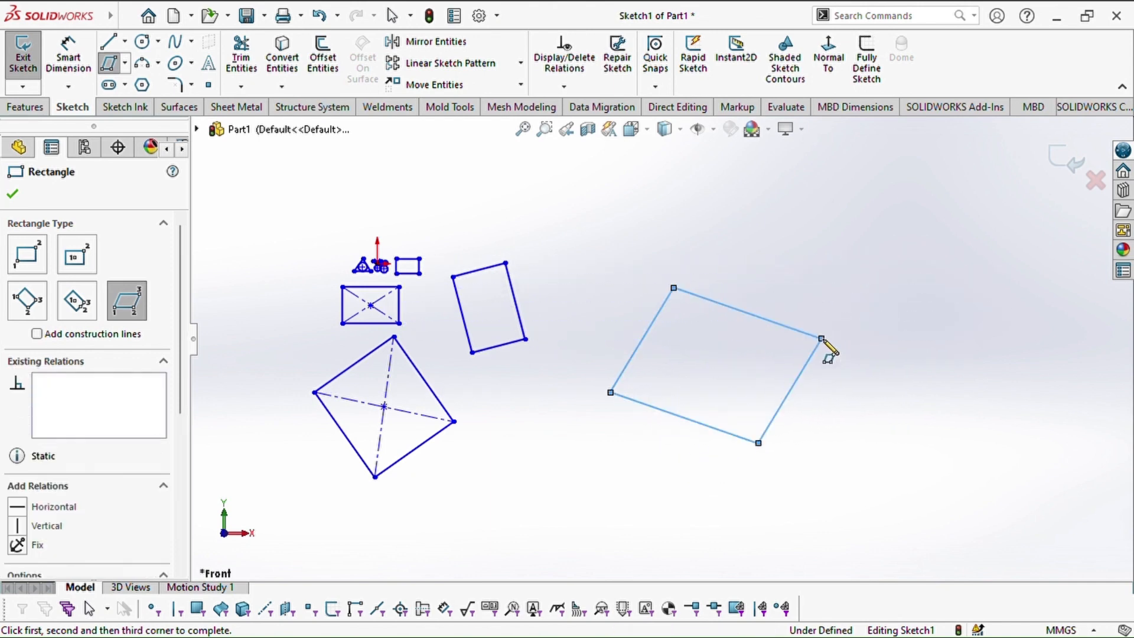
key(Escape)
scroll(577, 357, up, 3)
scroll(693, 324, down, 3)
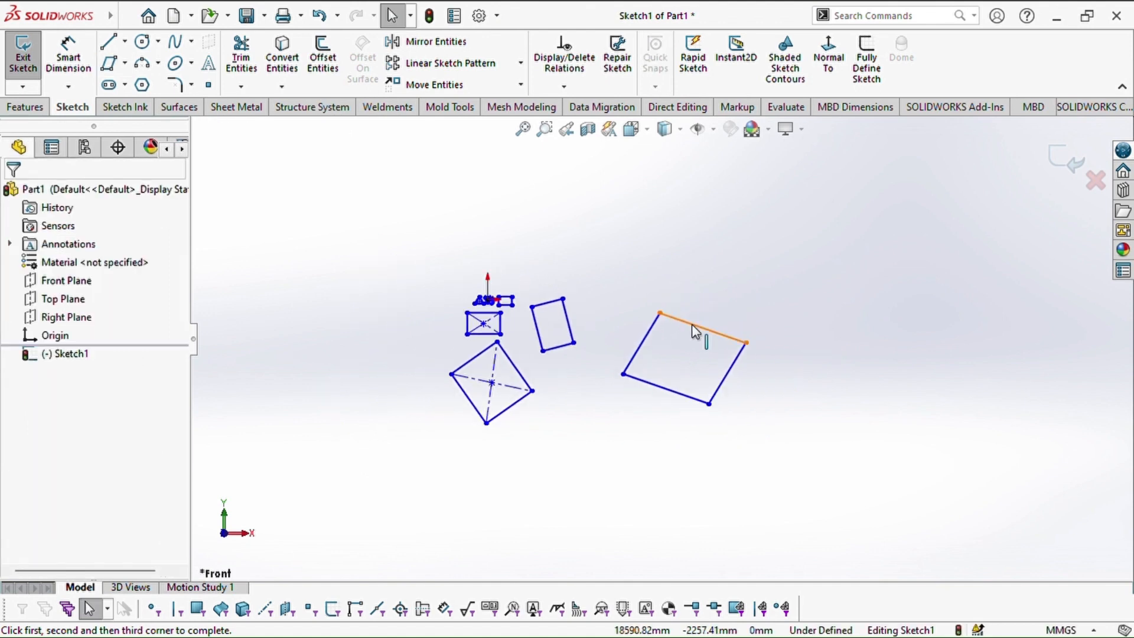
scroll(664, 399, down, 1)
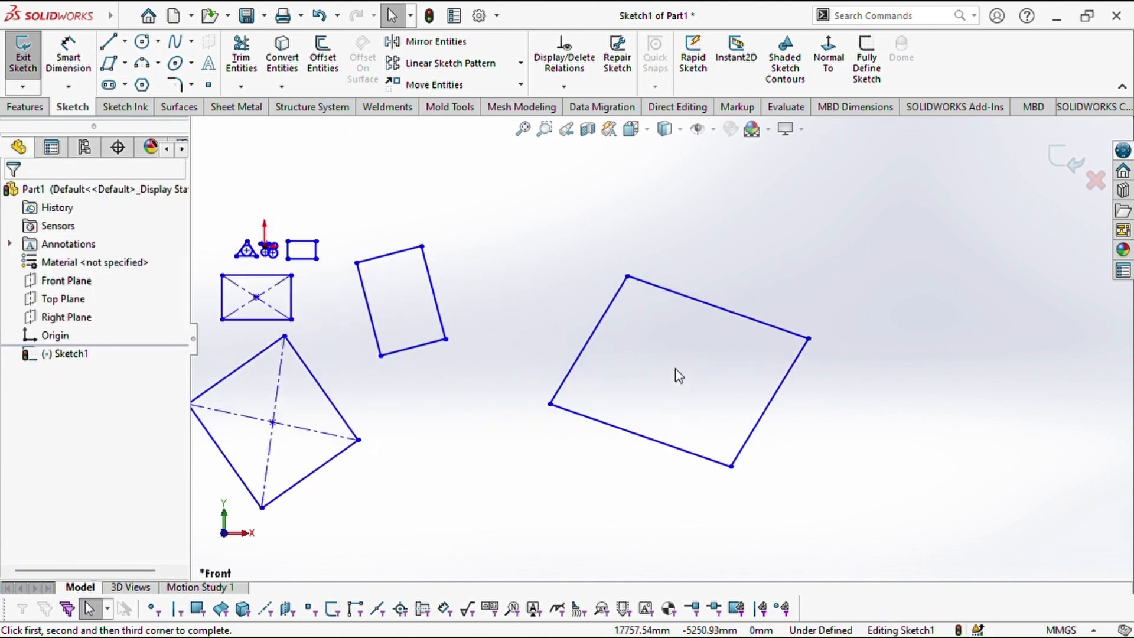
scroll(653, 259, up, 3)
- Dimension the circle inscribed in the triangle with a diameter of 500 mm
scroll(426, 277, down, 6)
scroll(520, 260, down, 3)
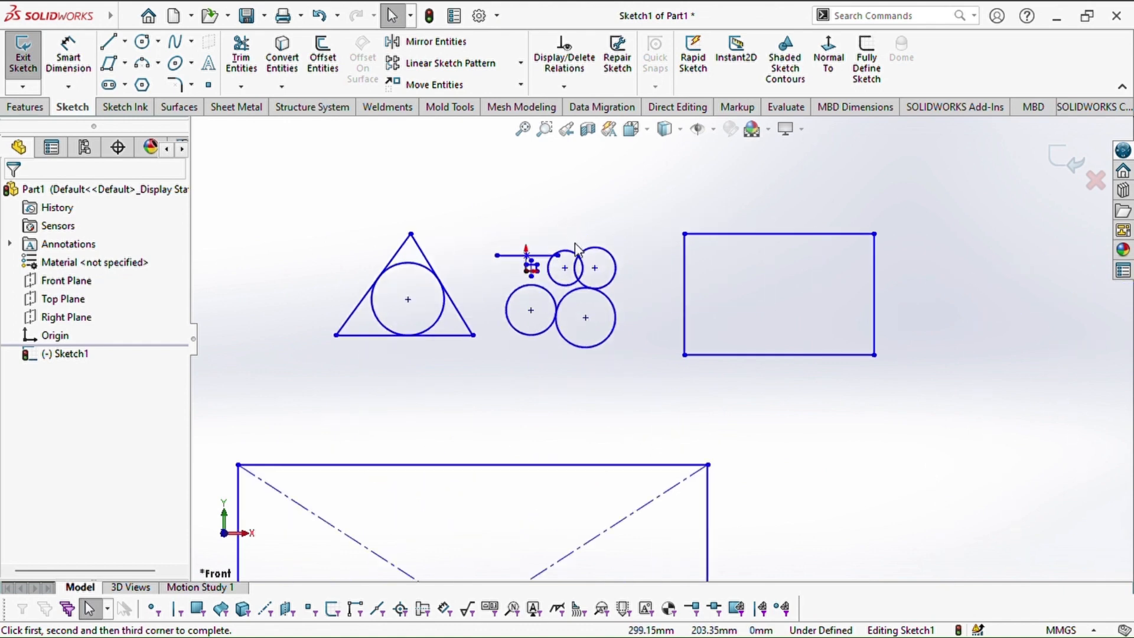
click(68, 56)
scroll(384, 298, down, 3)
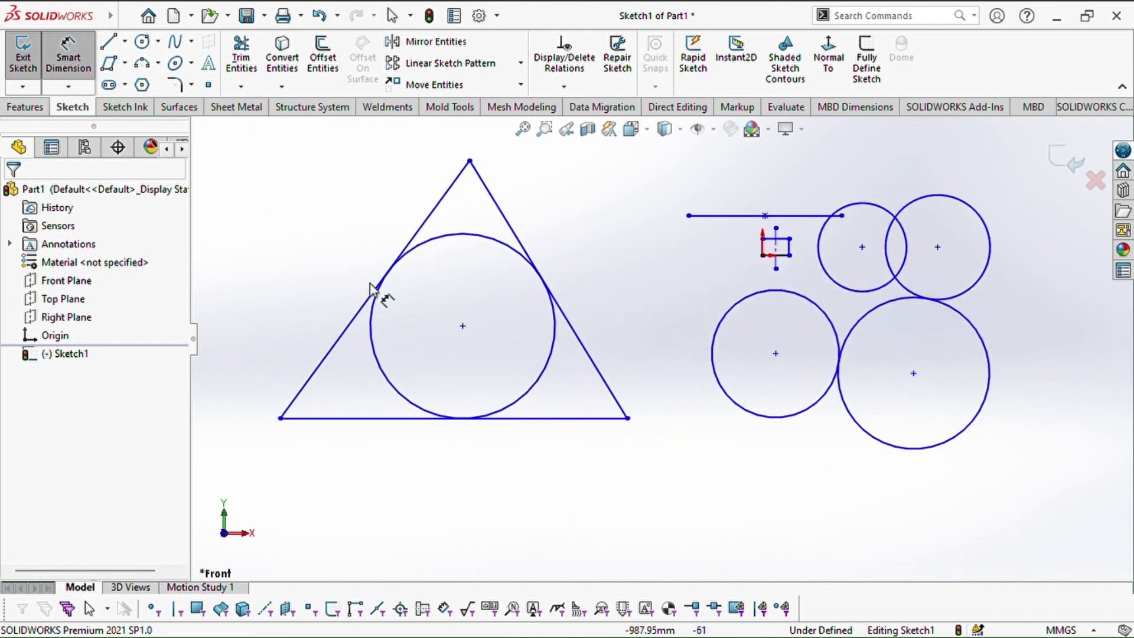
click(382, 353)
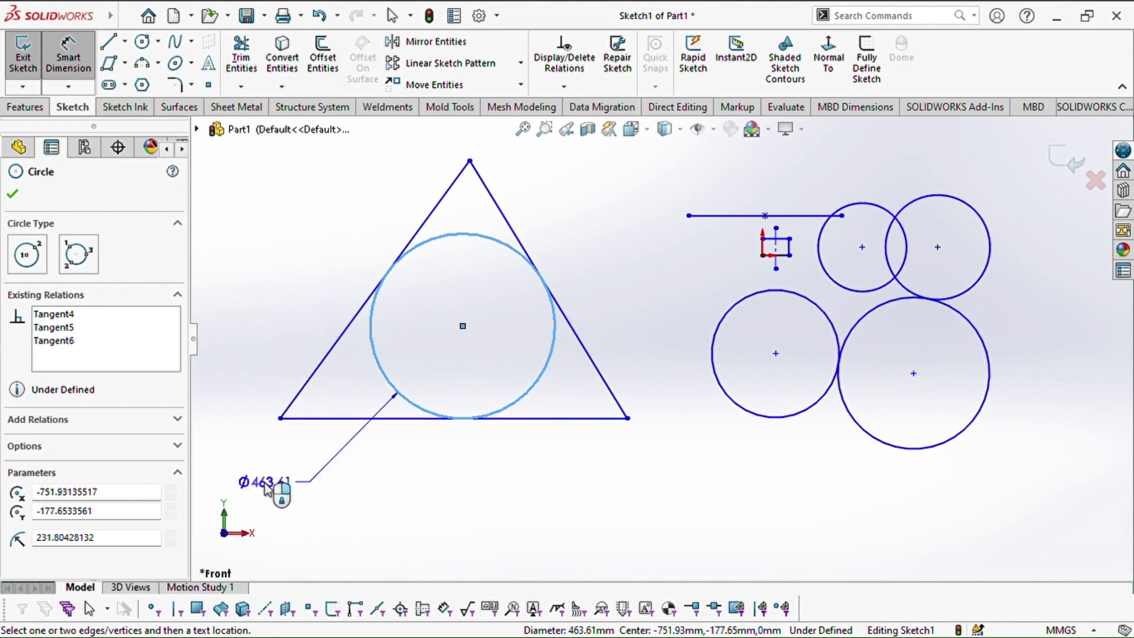
click(267, 488)
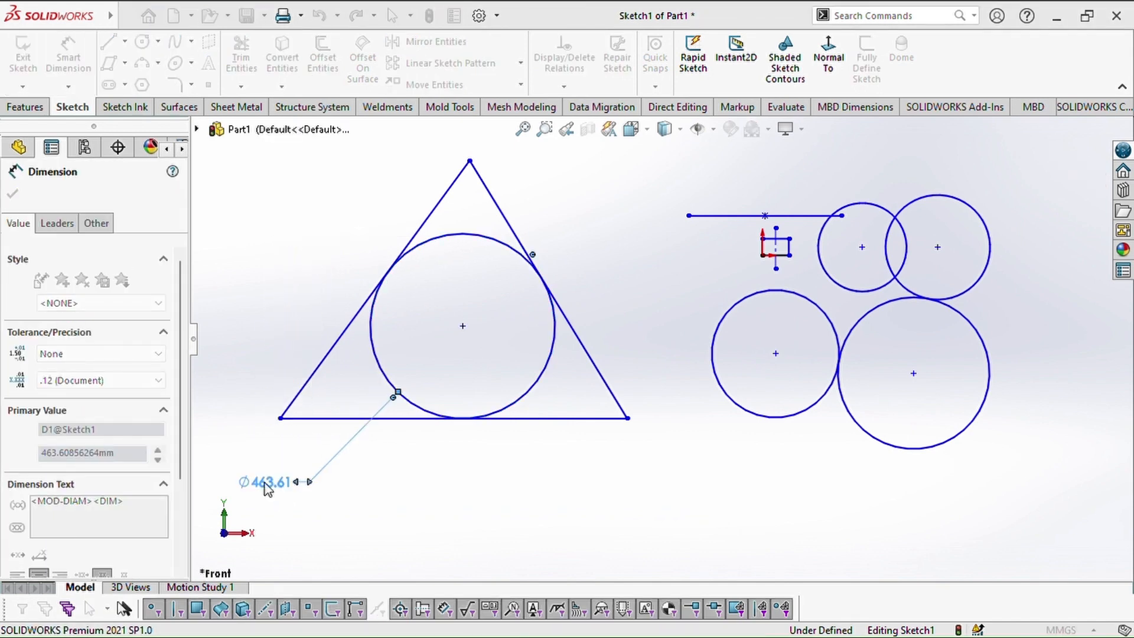
text(500)
key(Return)
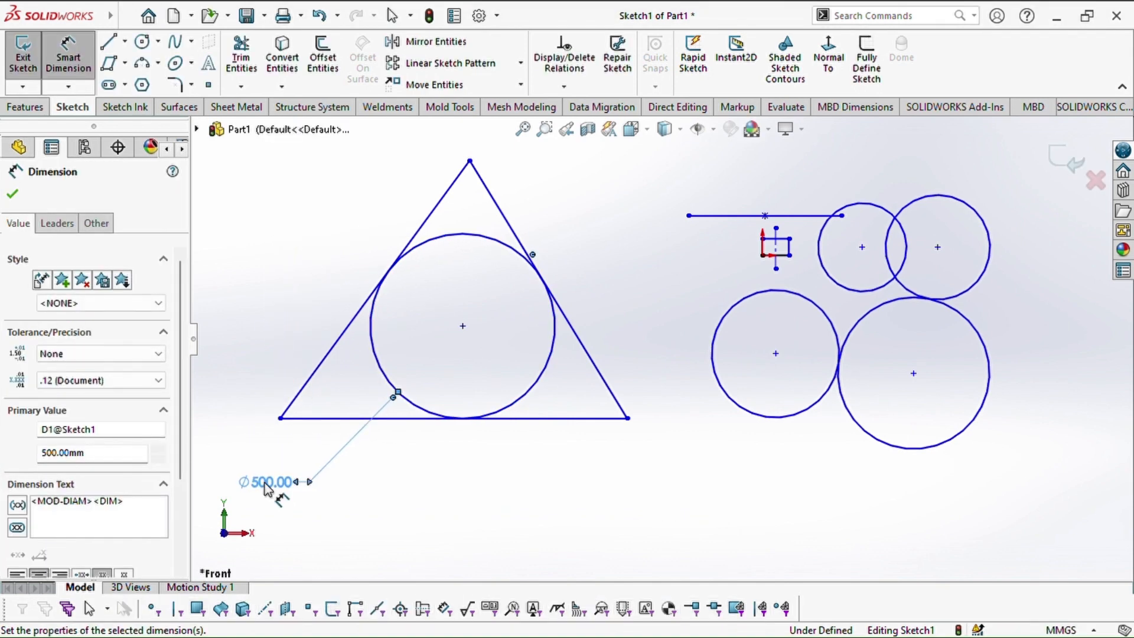
- Dimension all three sides of the triangle at their drawn lengths, making the right side's dimension driven
click(351, 324)
click(306, 290)
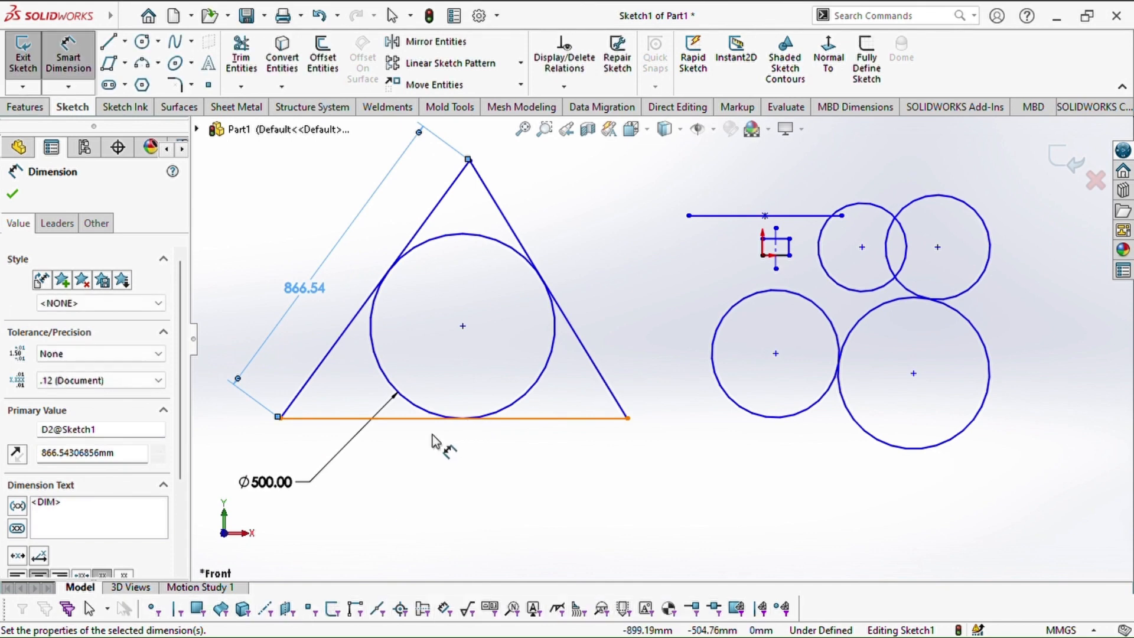
click(456, 419)
click(463, 478)
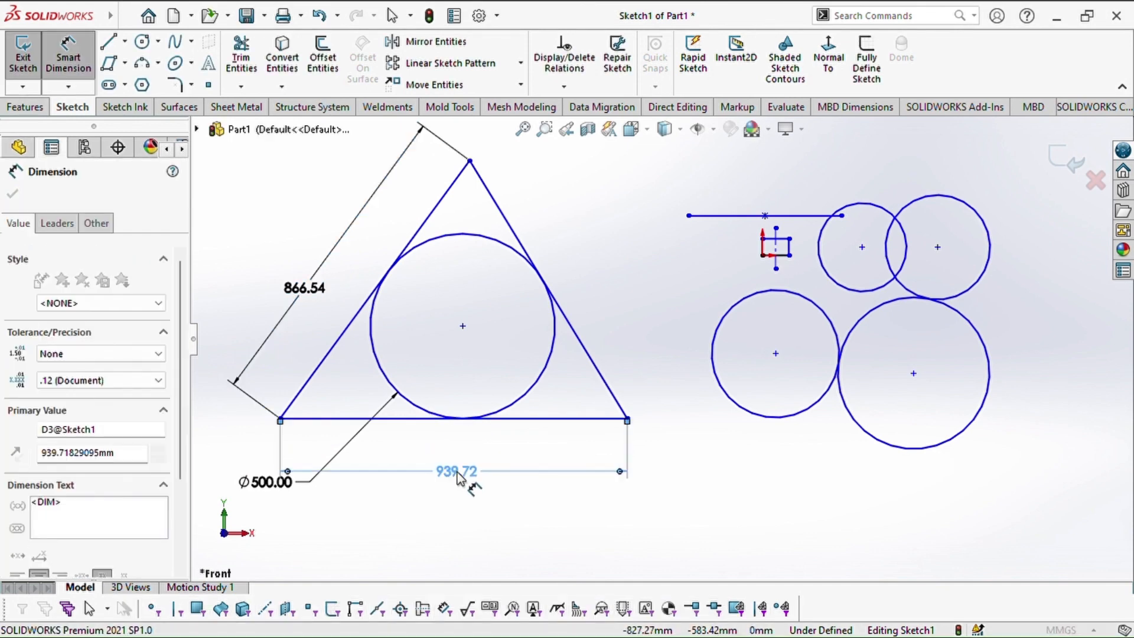
click(576, 335)
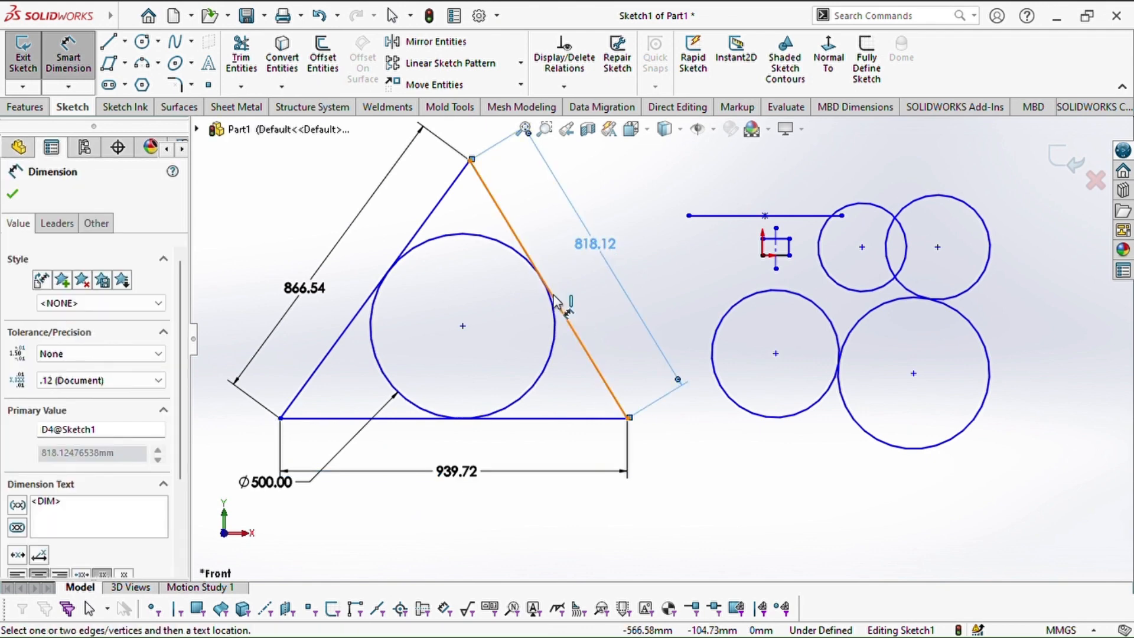
- Dimension the horizontal midpoint line above the small rectangle to a length of 400 mm
scroll(666, 349, up, 3)
scroll(826, 330, down, 3)
scroll(639, 222, down, 2)
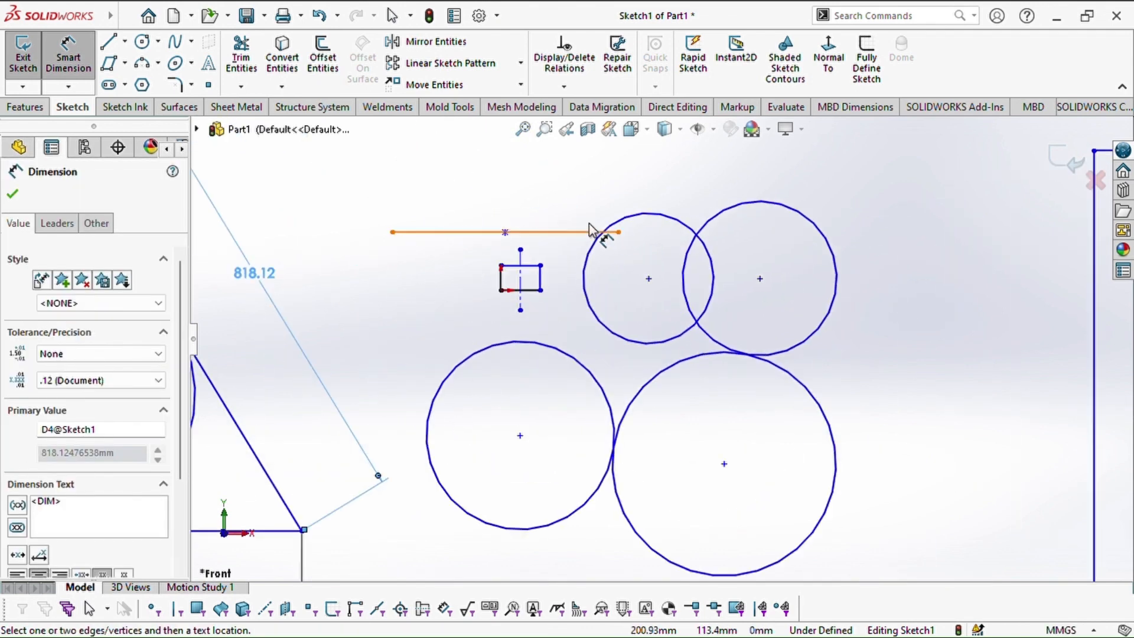
click(566, 238)
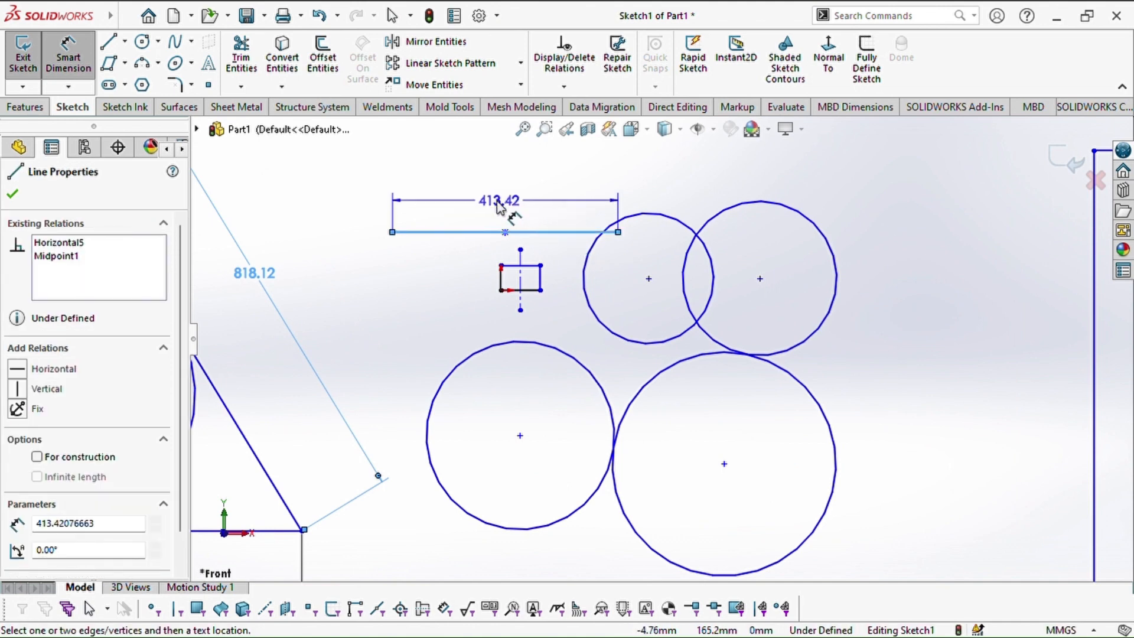
click(502, 207)
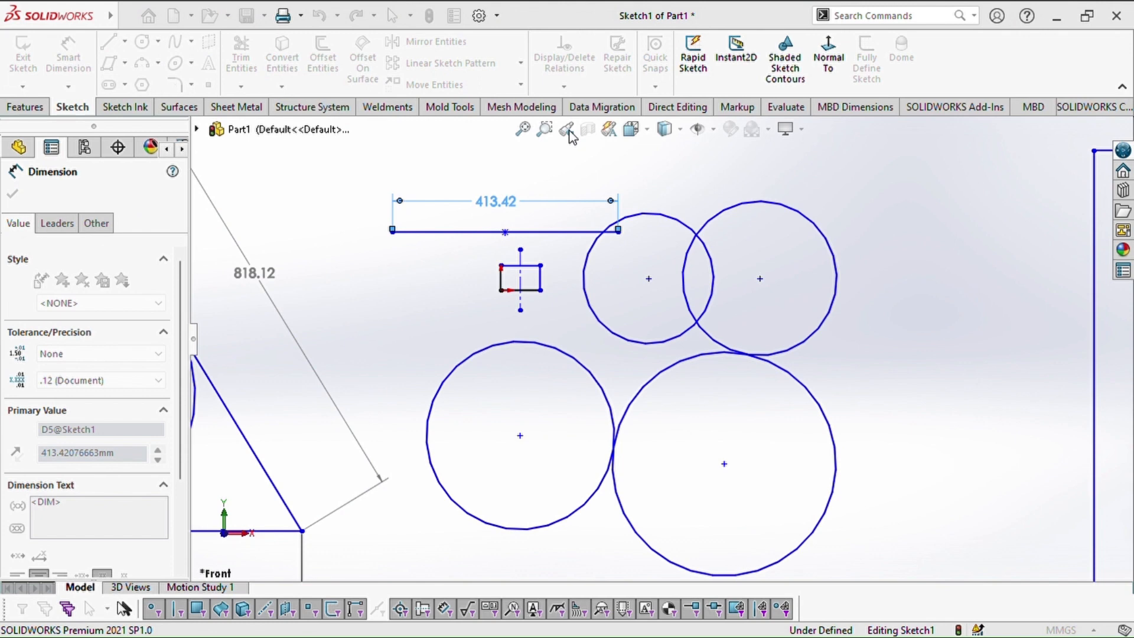
key(Return)
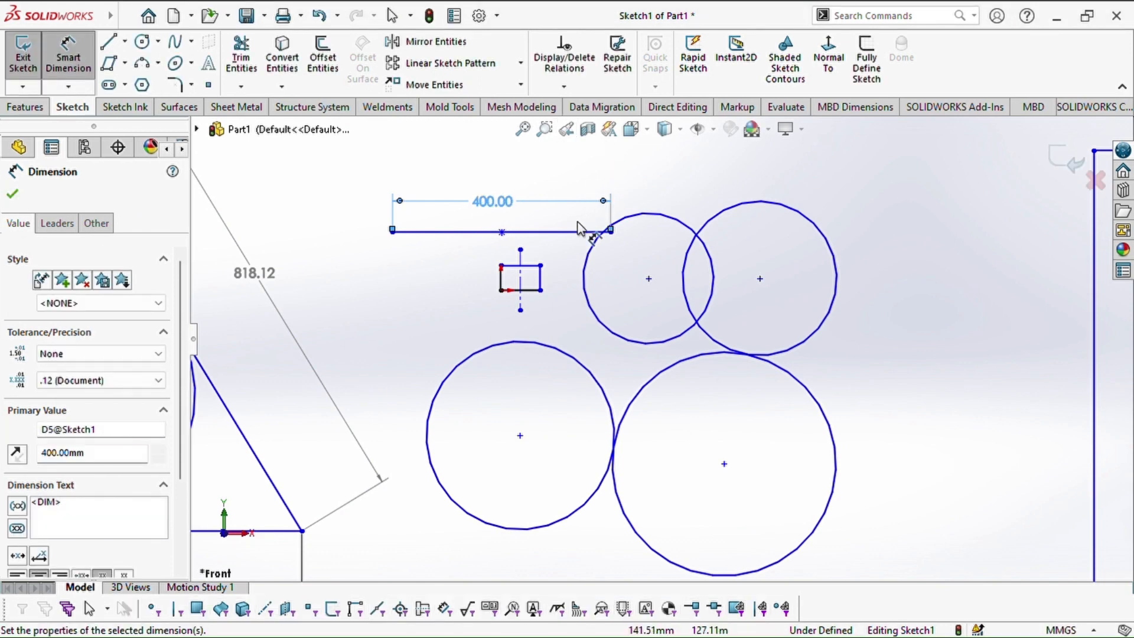
- Dimension the bottom edge of the small rectangle at the origin to 100 mm
scroll(555, 236, up, 3)
scroll(532, 277, down, 10)
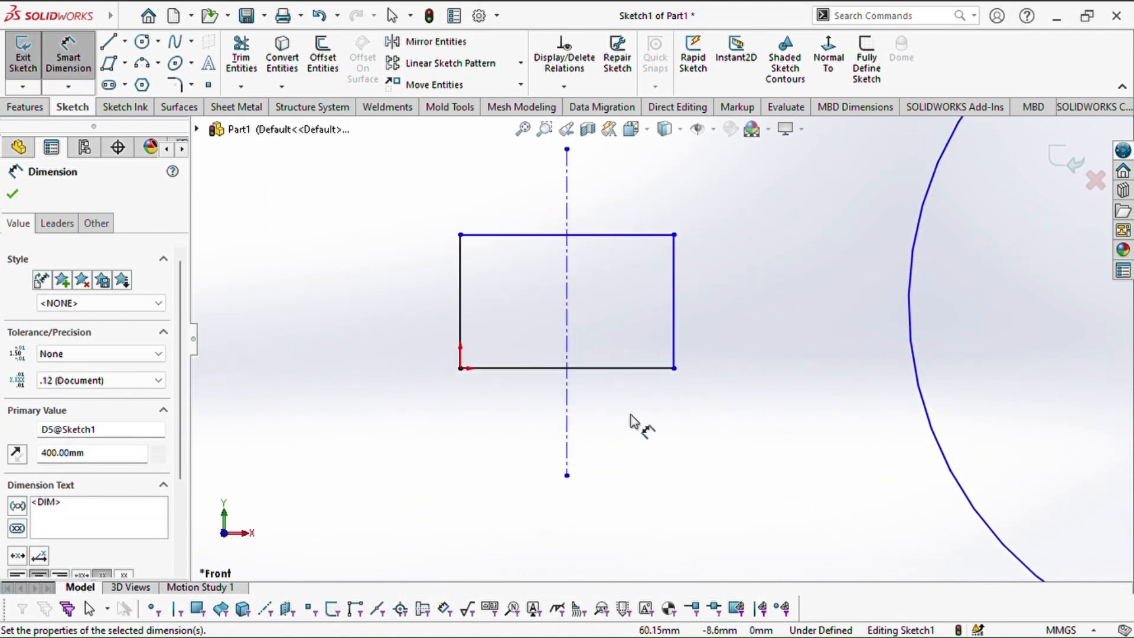
click(582, 372)
click(601, 437)
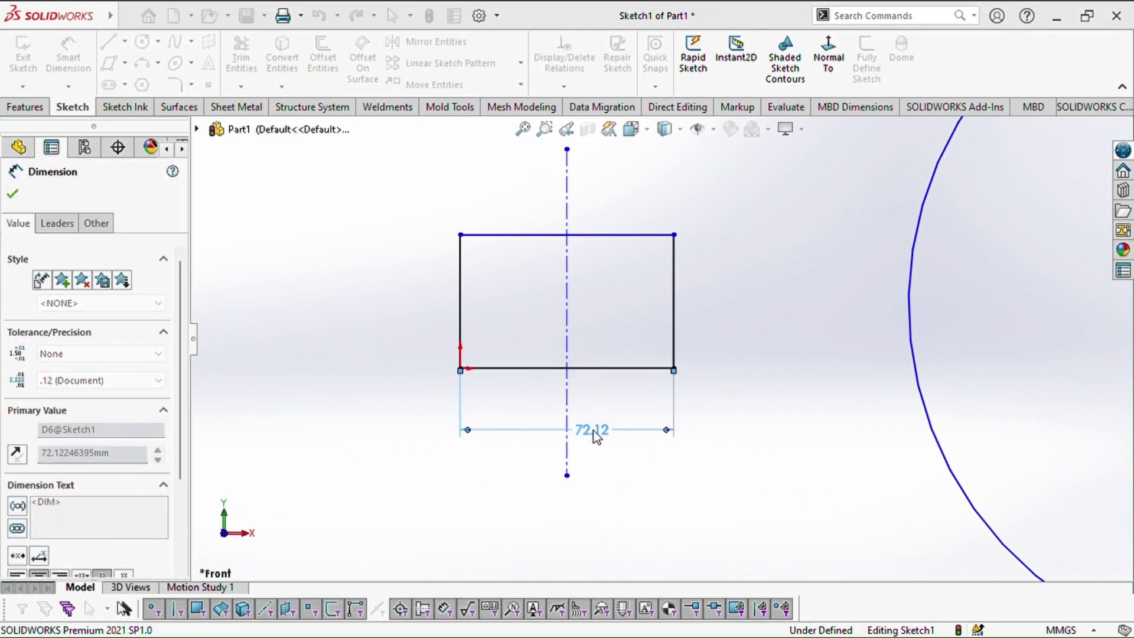
text(100)
key(Return)
- Dimension the left edge of the small rectangle at the origin to 80 mm and finish dimensioning
click(464, 286)
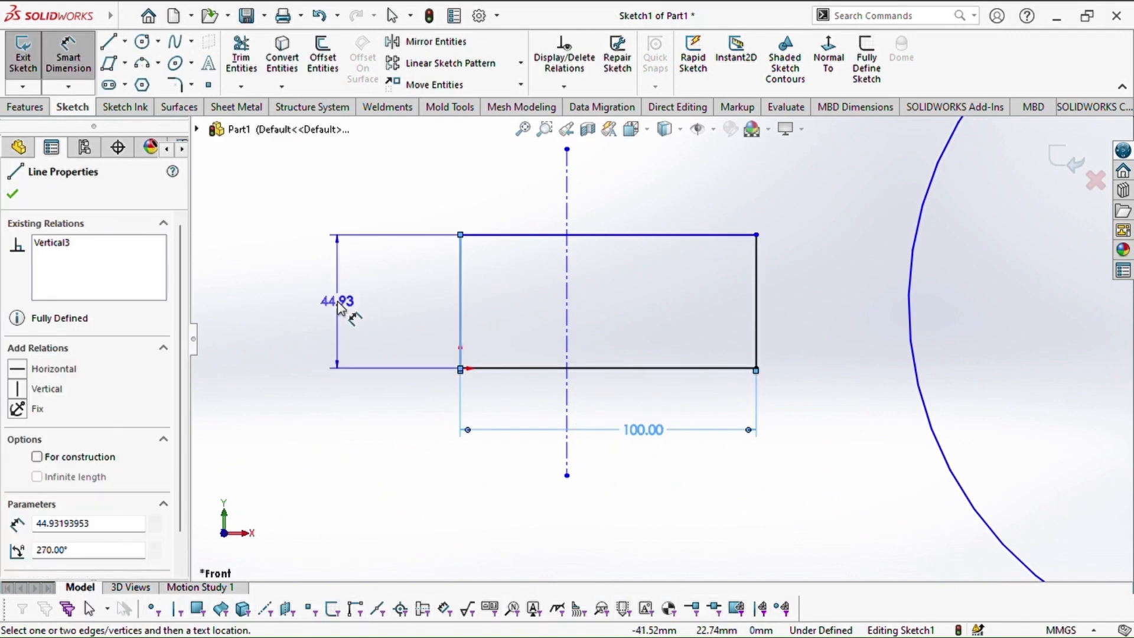
click(347, 311)
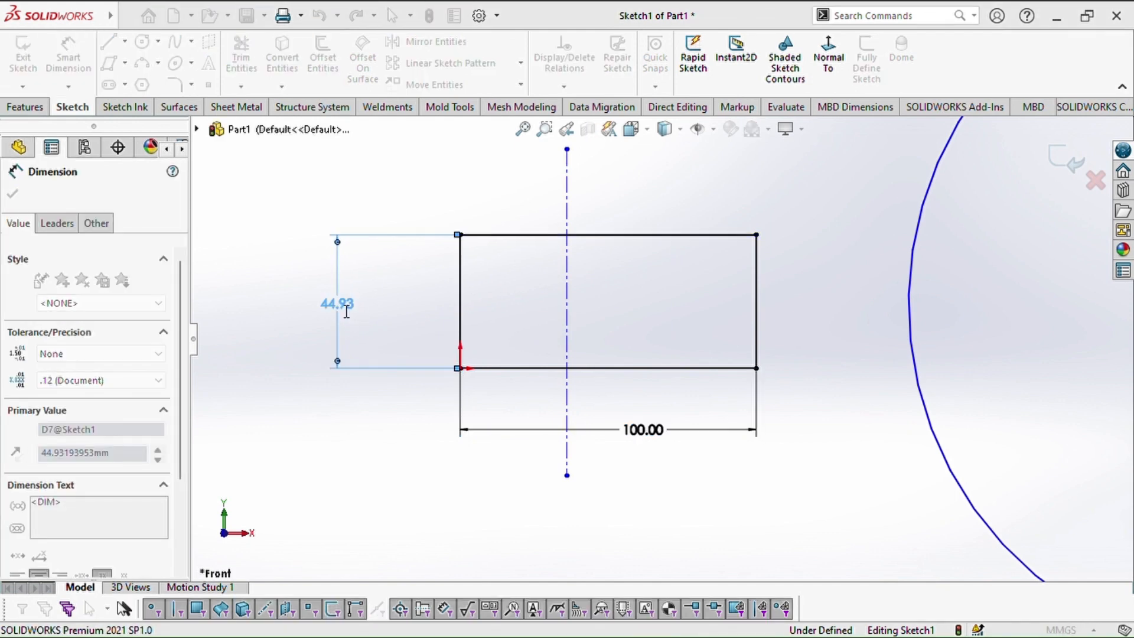
text(80)
key(Return)
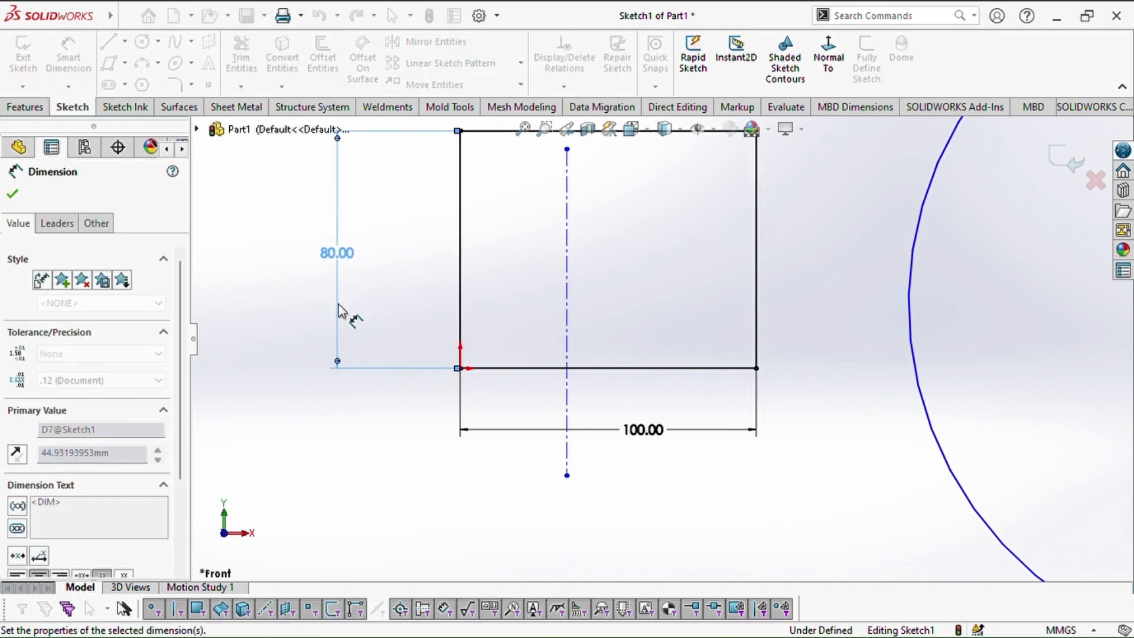
scroll(456, 392, up, 3)
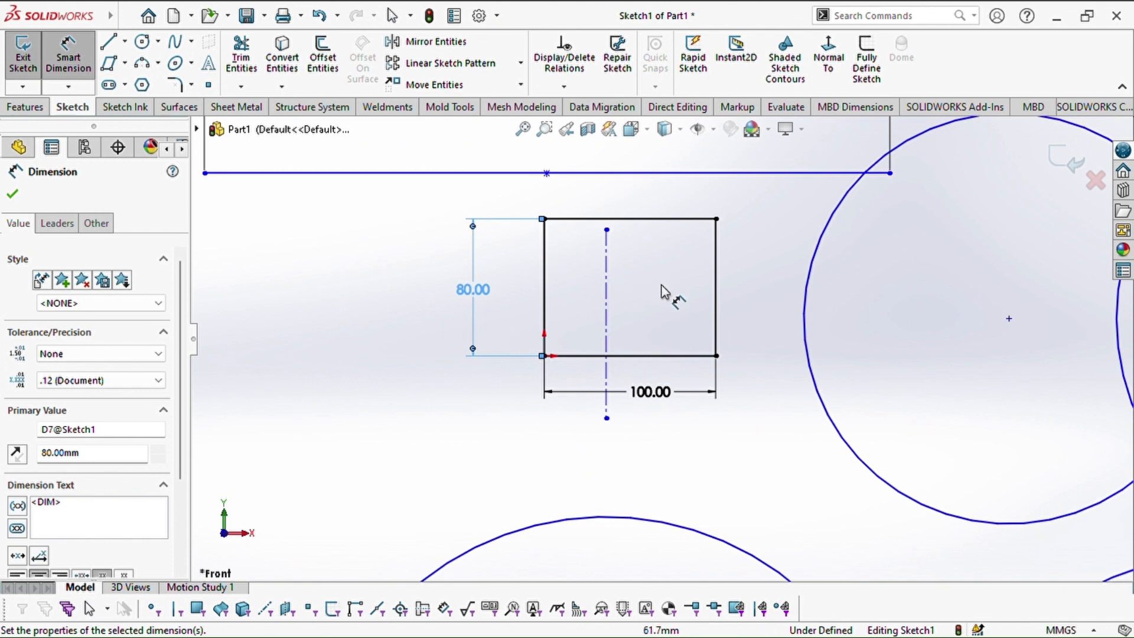
key(Escape)
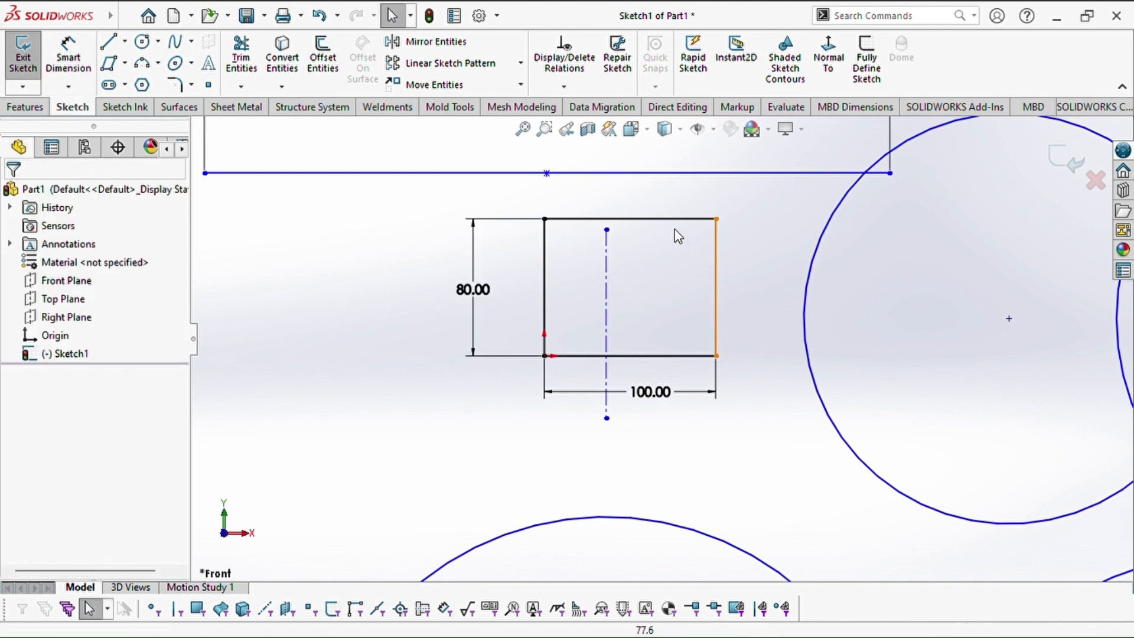
- Examine the dimensioned rectangle at the origin and compare it with the surrounding line, triangle, circles and larger rectangles
scroll(657, 220, up, 3)
scroll(657, 366, down, 4)
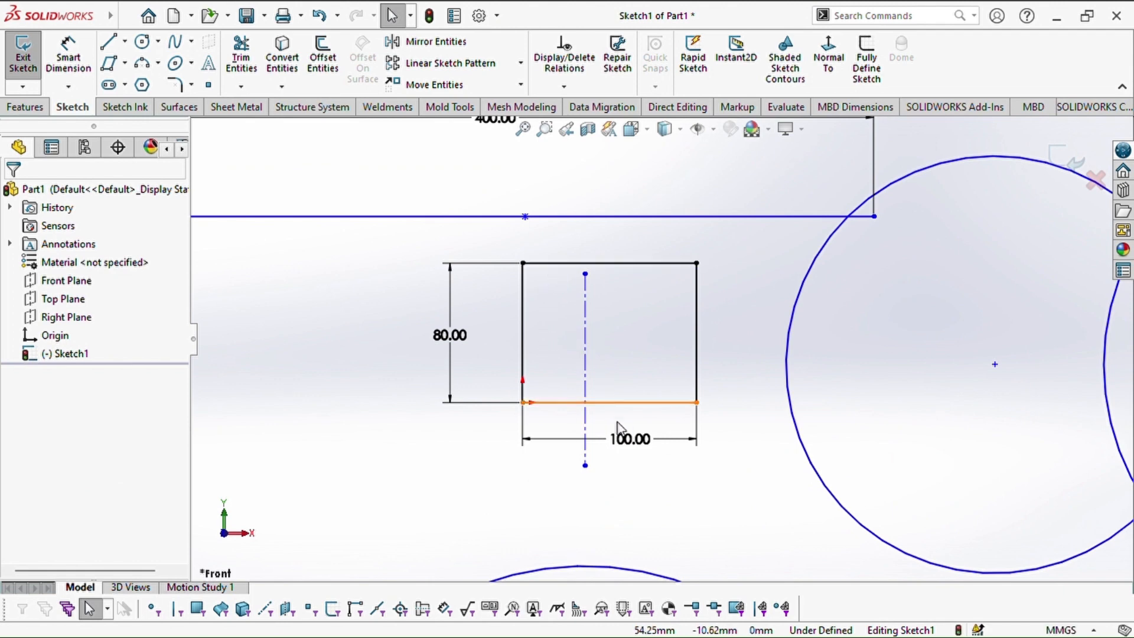
scroll(615, 394, down, 3)
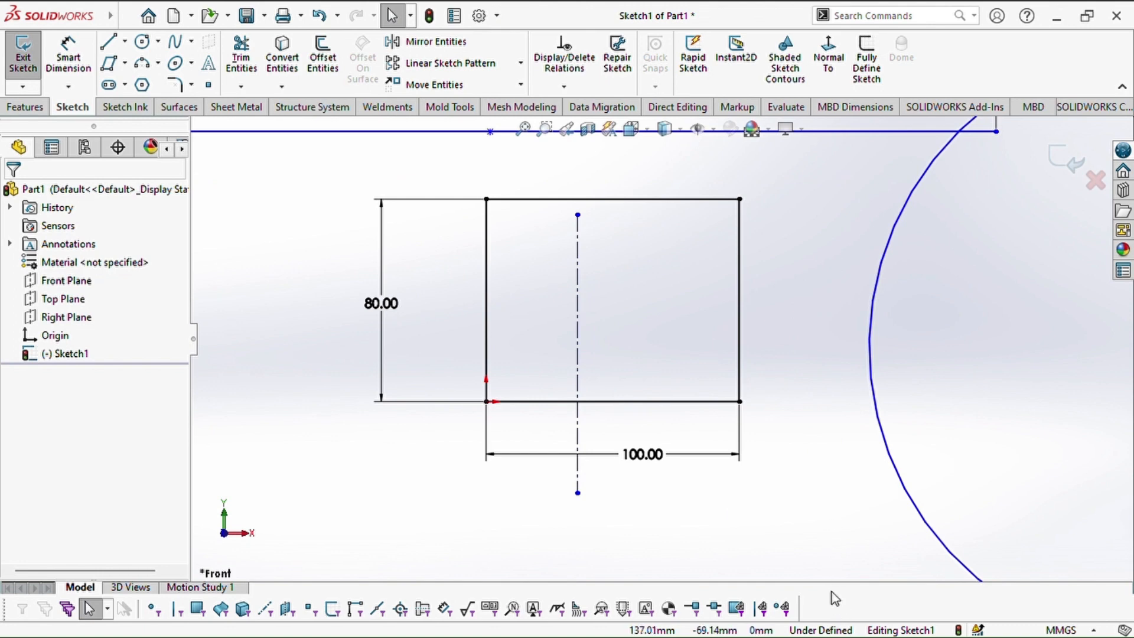
scroll(614, 338, up, 10)
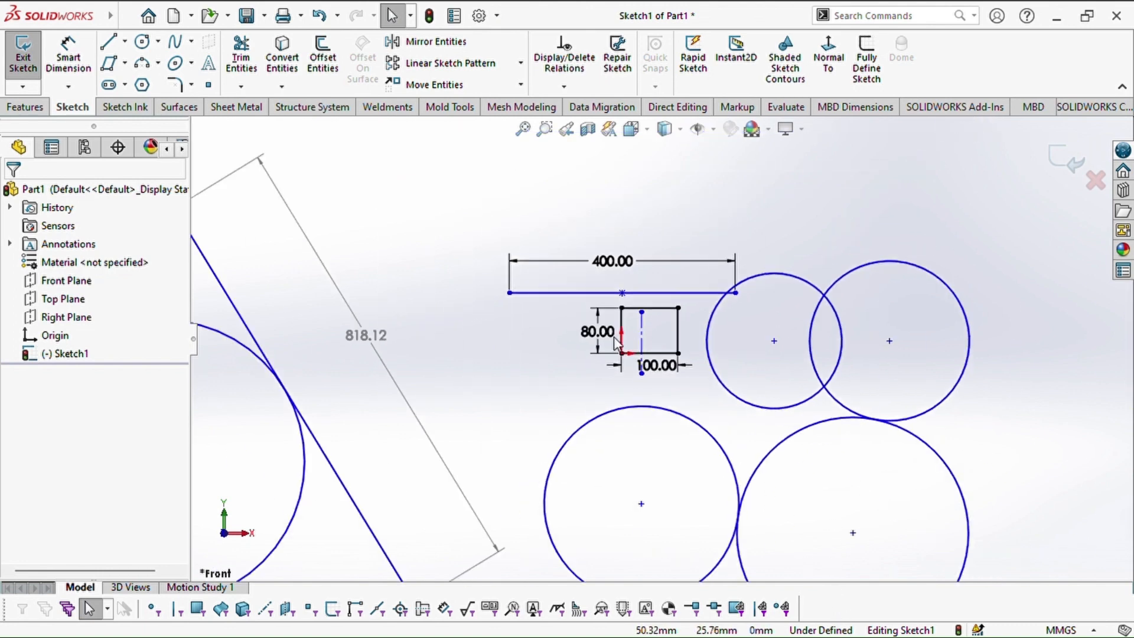
scroll(564, 355, up, 4)
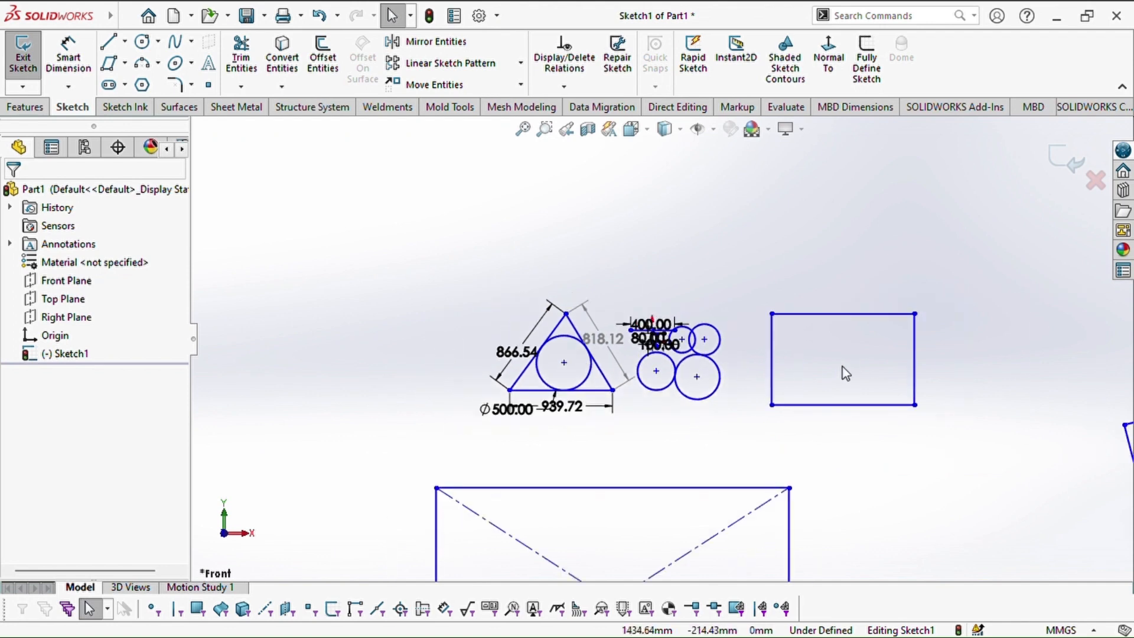
scroll(883, 392, down, 3)
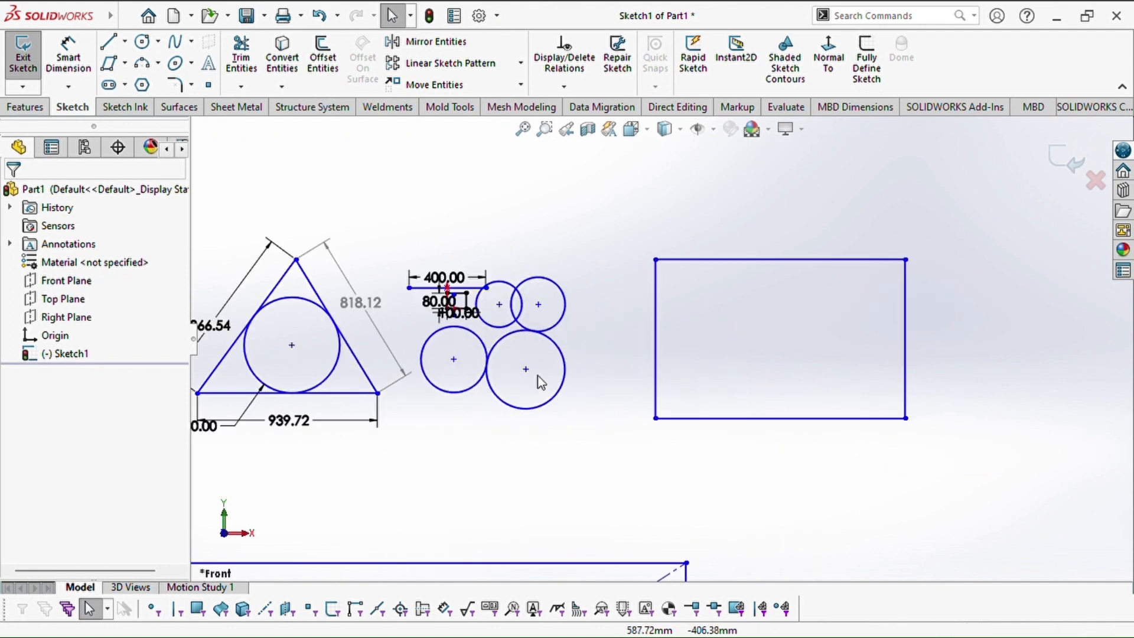
scroll(602, 344, up, 1)
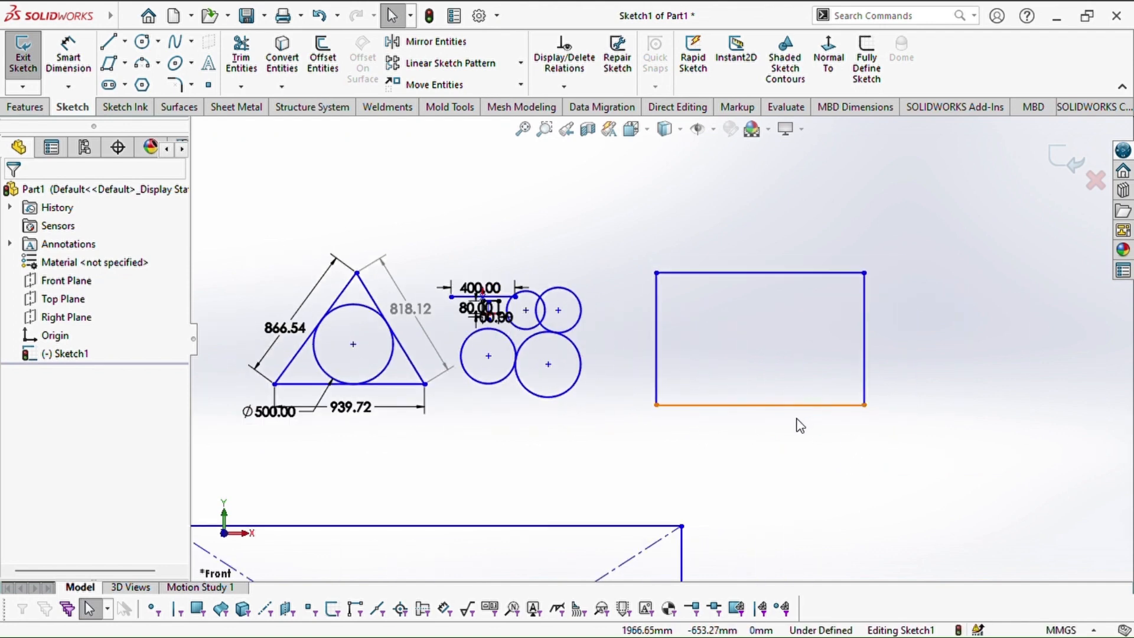
scroll(502, 340, down, 3)
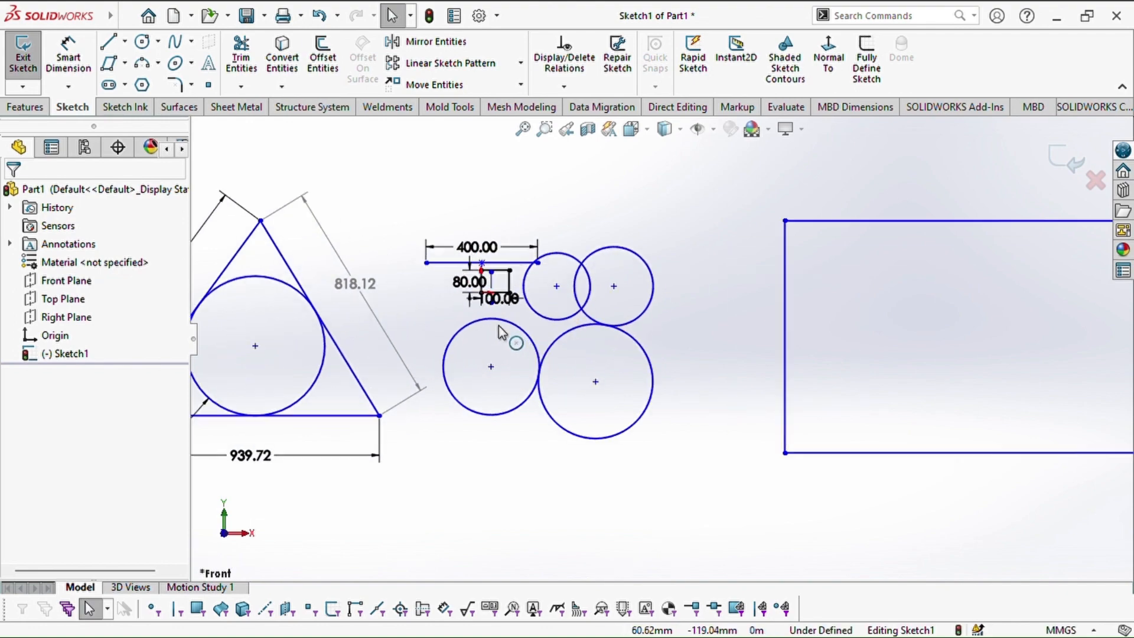
scroll(591, 290, down, 2)
scroll(648, 289, up, 4)
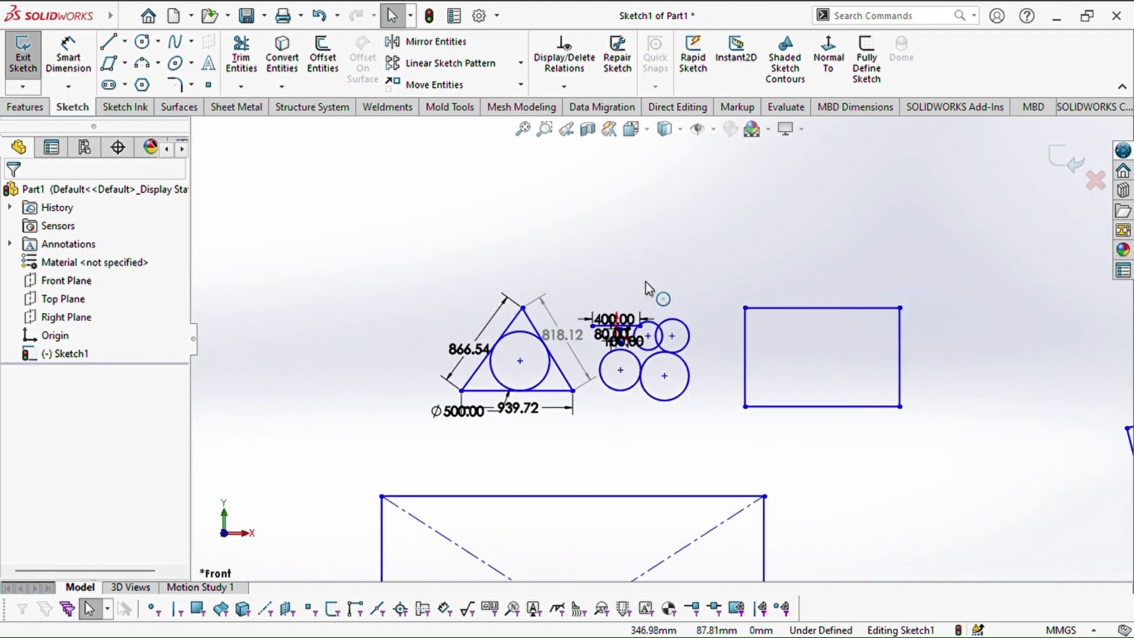